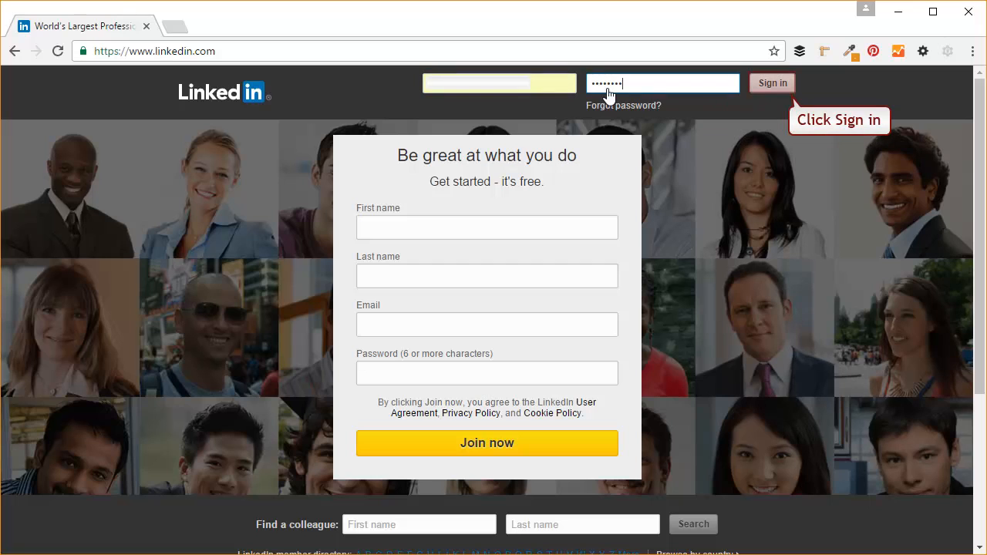
Step: Sign in to the account and open the profile for editing, dismissing the wizard that asks about schools
{"action": "left_click", "coordinate": [768, 87]}
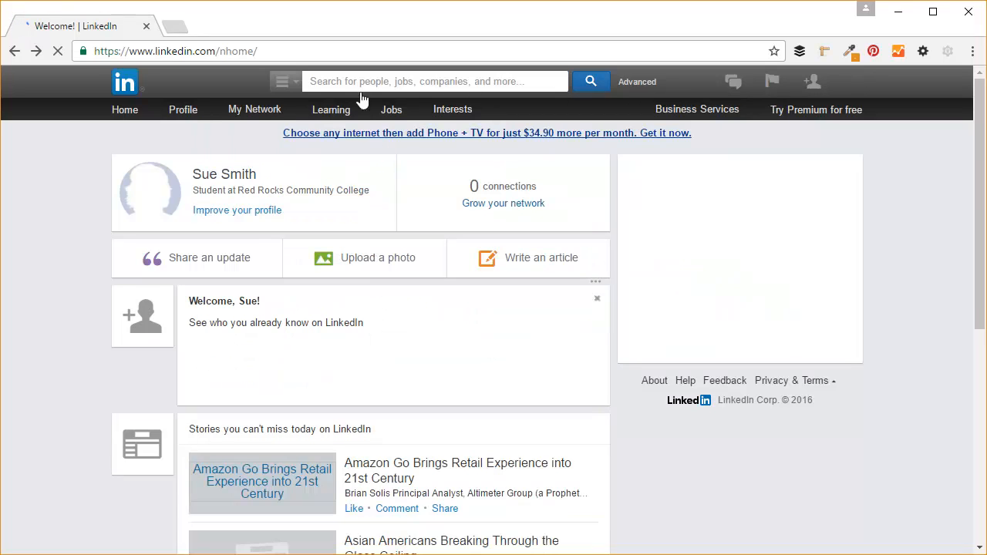
{"action": "left_click", "coordinate": [185, 115]}
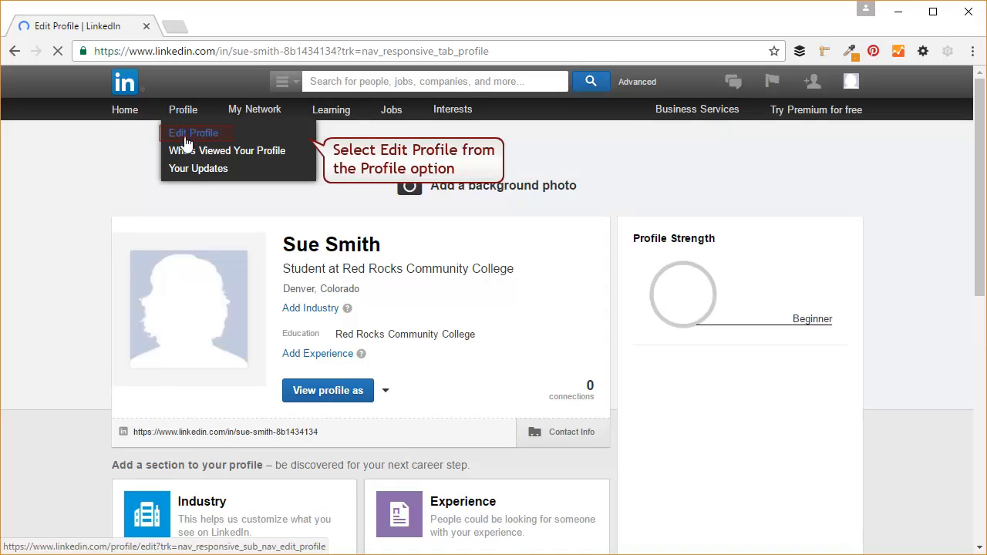
{"action": "left_click", "coordinate": [187, 139]}
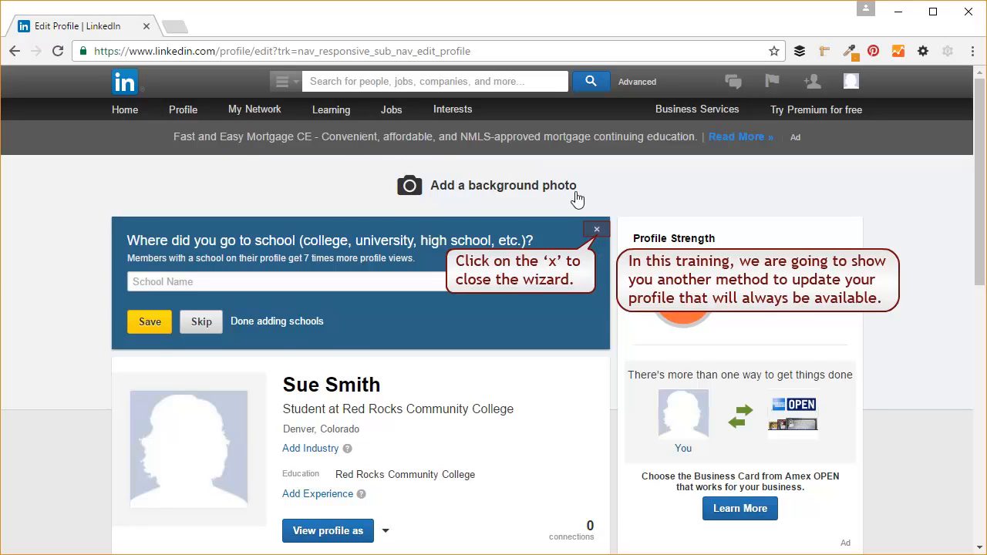
{"action": "left_click", "coordinate": [597, 231]}
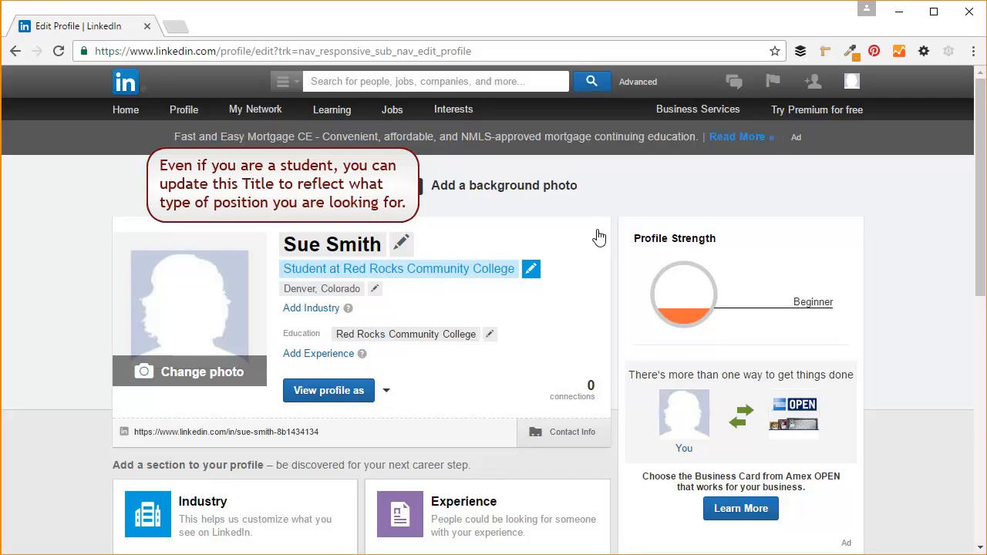
Step: Change the professional headline to "CAD Technician" and save it
{"action": "left_click", "coordinate": [532, 268]}
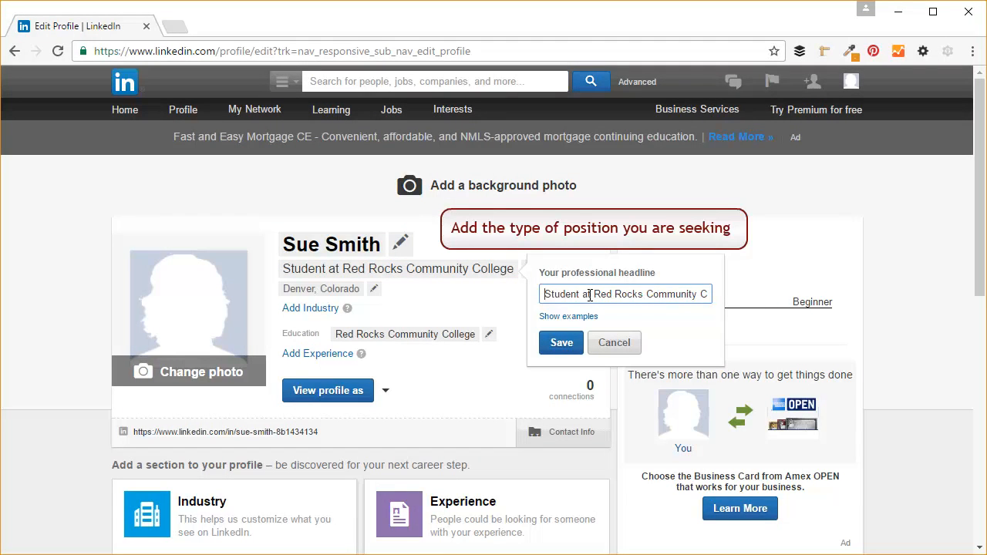
{"action": "left_click_drag", "start_coordinate": [544, 293], "coordinate": [709, 293]}
{"action": "type", "text": "CAD Technician"}
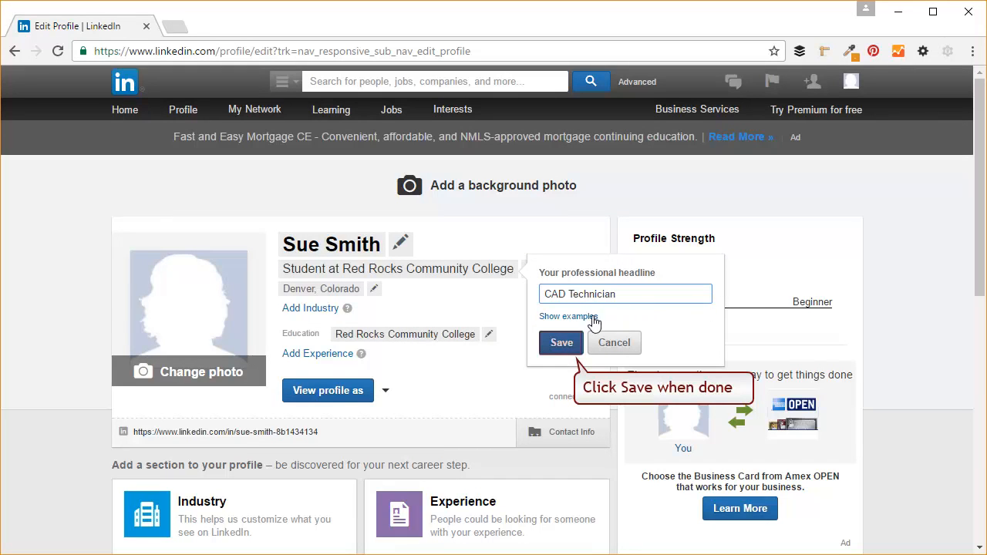
{"action": "left_click", "coordinate": [562, 342]}
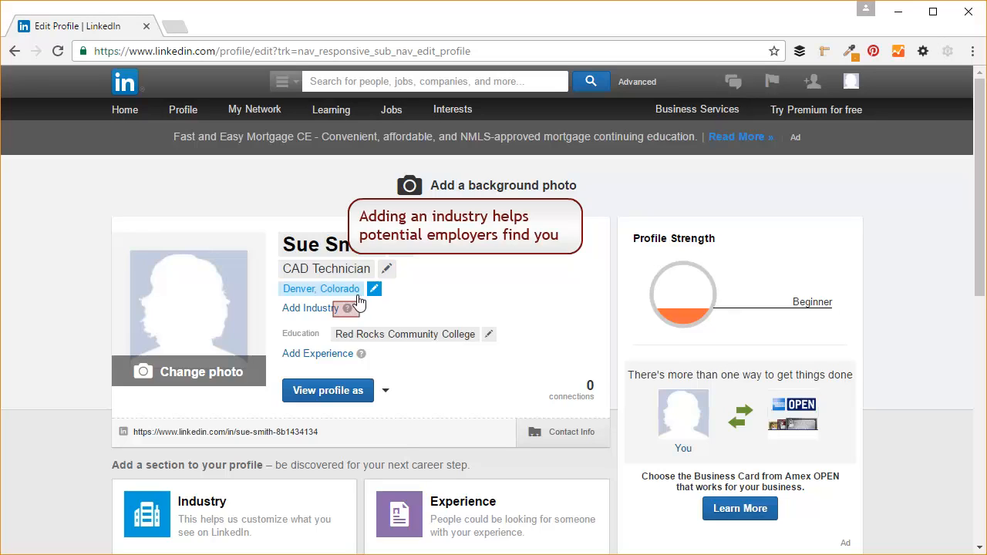
Step: Add "Architecture & Planning" as the profile's industry and save it
{"action": "mouse_move", "coordinate": [348, 314]}
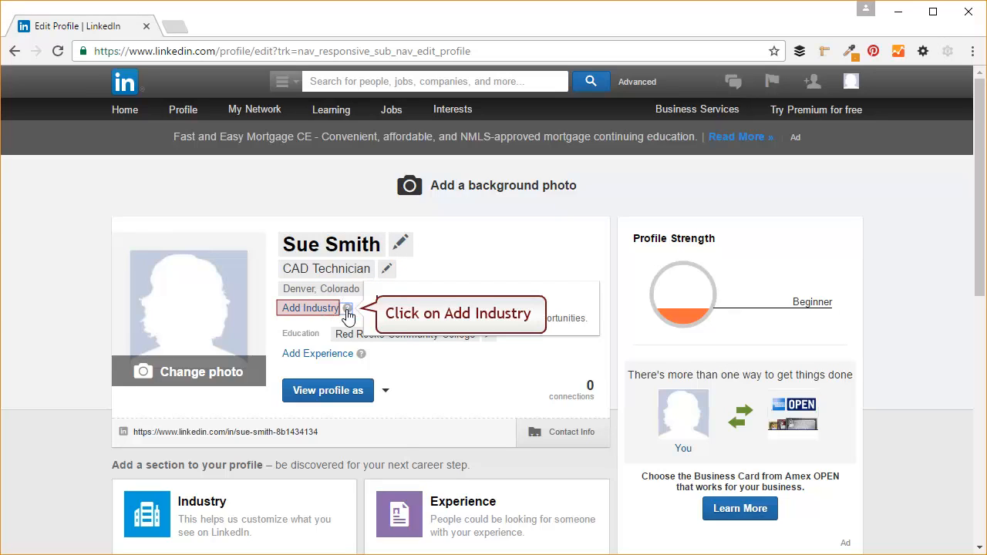
{"action": "left_click", "coordinate": [321, 308]}
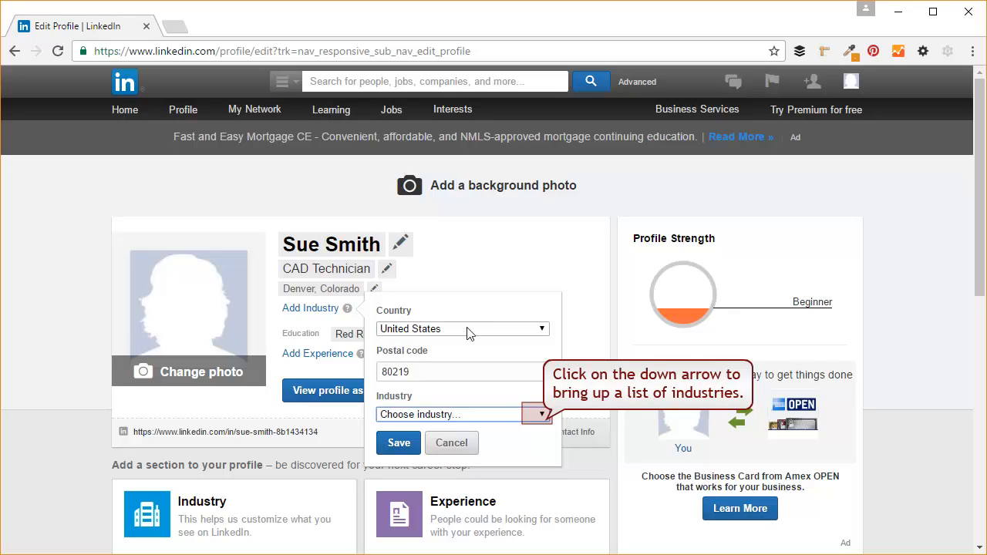
{"action": "left_click", "coordinate": [543, 433]}
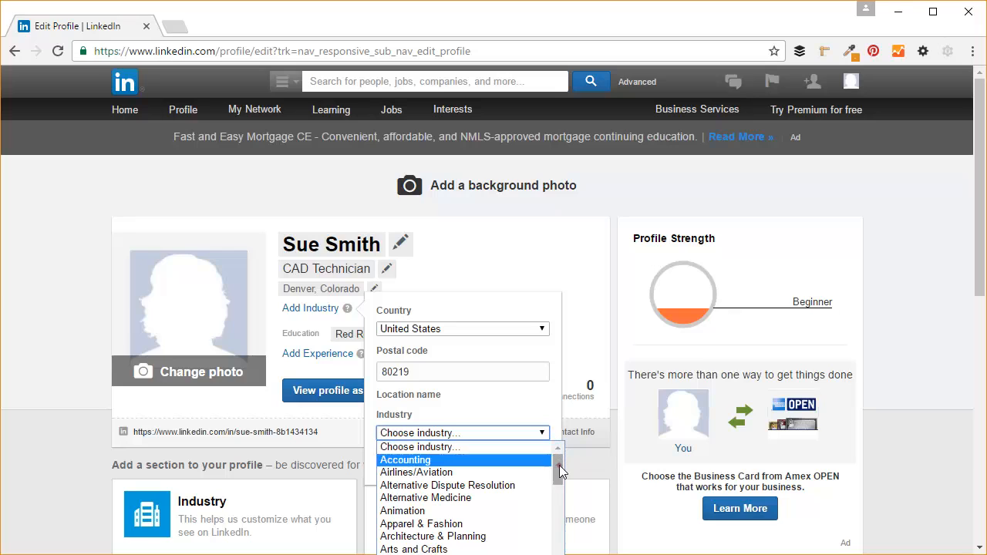
{"action": "mouse_move", "coordinate": [559, 465]}
{"action": "left_mouse_down"}
{"action": "mouse_move", "coordinate": [558, 548]}
{"action": "mouse_move", "coordinate": [558, 473]}
{"action": "left_mouse_up"}
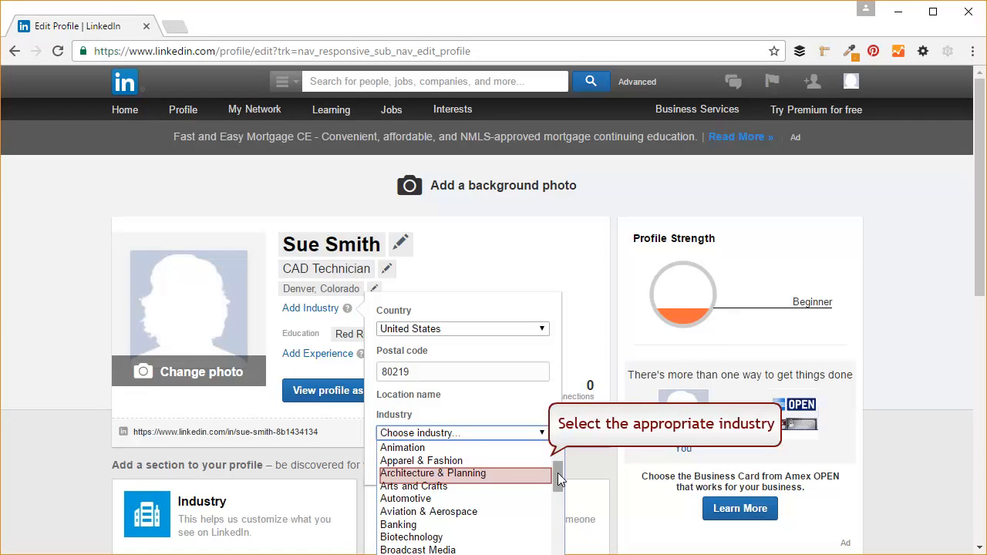
{"action": "left_click", "coordinate": [471, 474]}
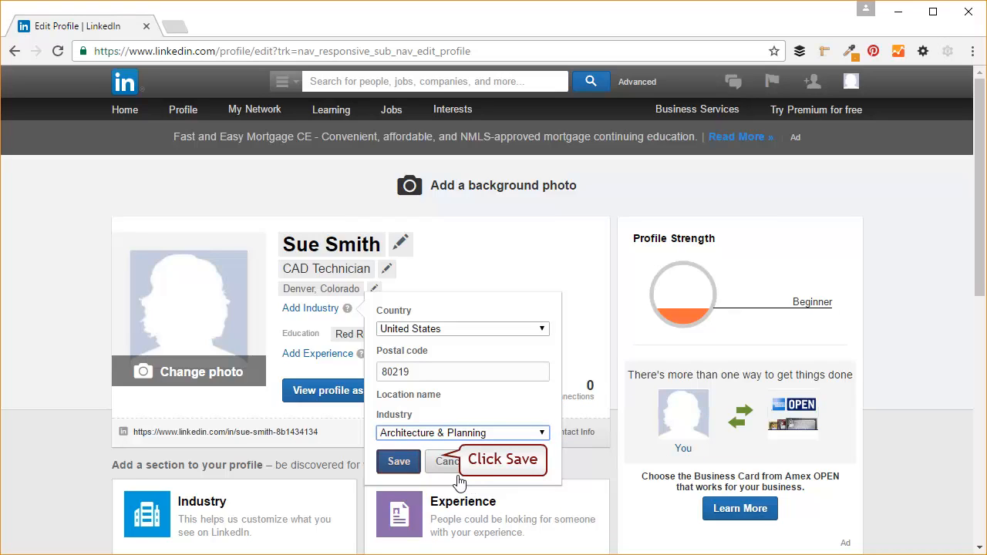
{"action": "left_click", "coordinate": [399, 461]}
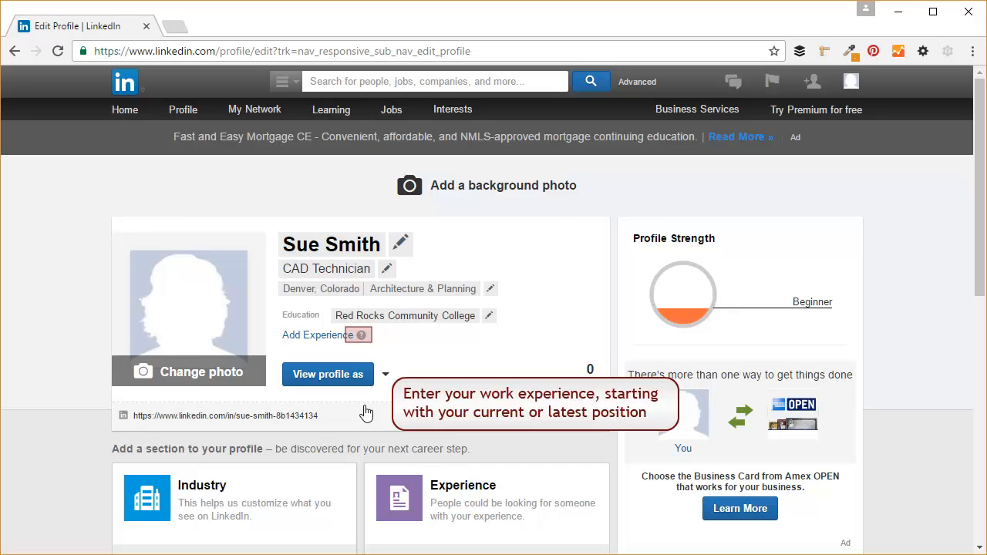
Step: Start a new experience entry with company Tryca CAD, title "CAD Support Technician" and location "Denver, CO"
{"action": "mouse_move", "coordinate": [359, 343]}
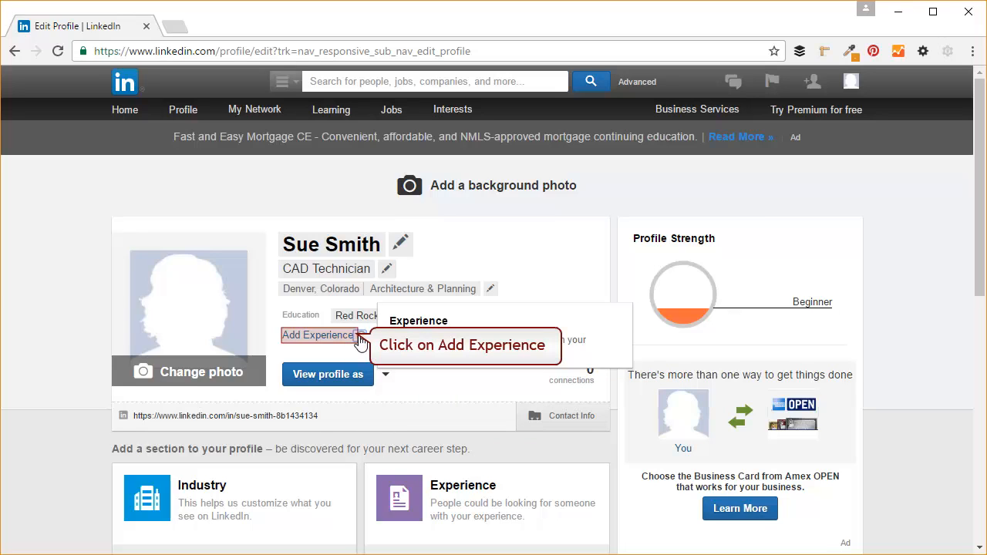
{"action": "left_click", "coordinate": [324, 337]}
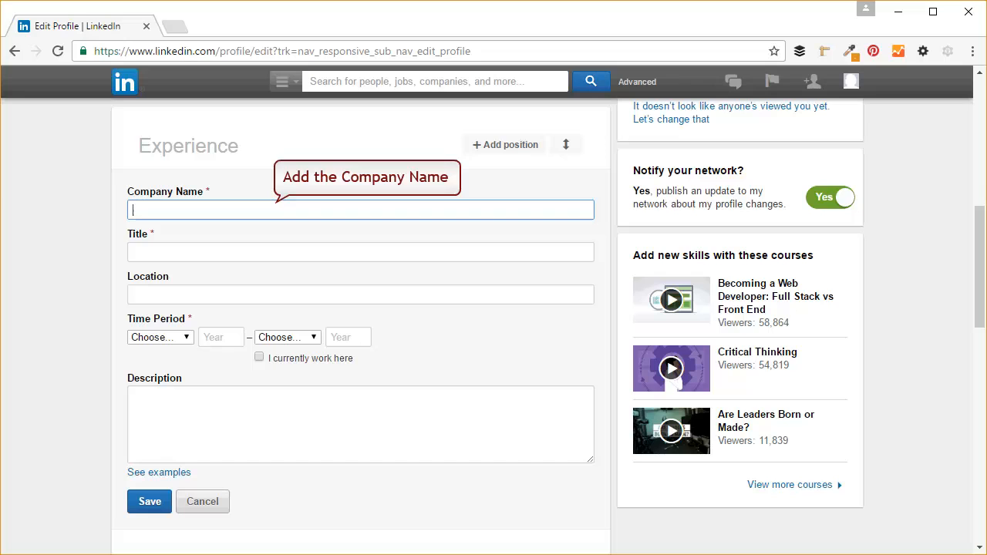
{"action": "type", "text": "Tryca CAD"}
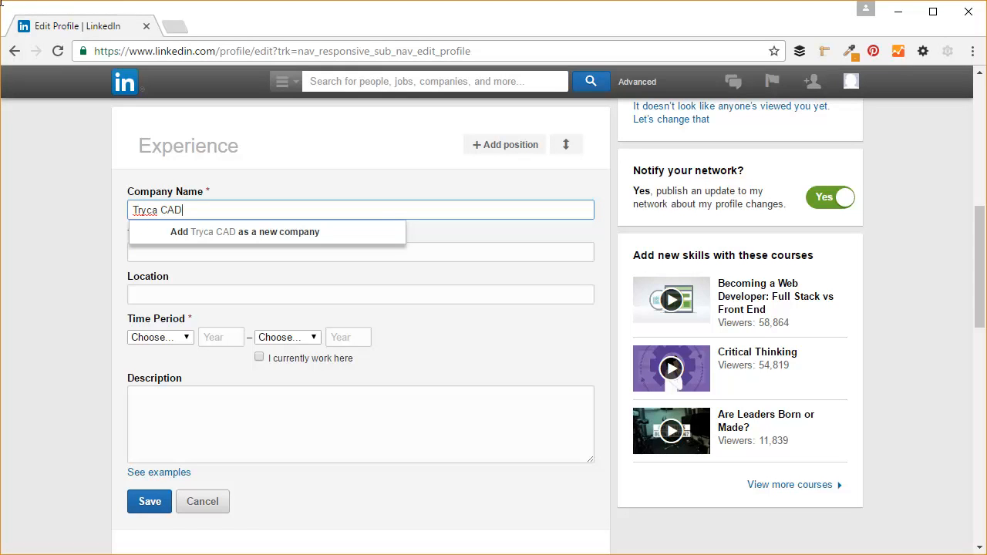
{"action": "left_click", "coordinate": [208, 258]}
{"action": "type", "text": "CAD Support Technician"}
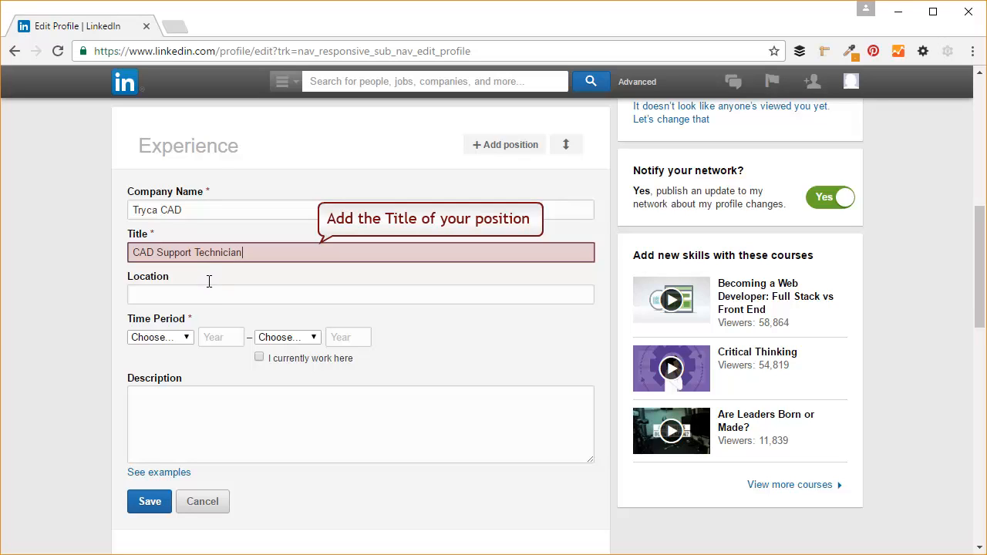
{"action": "left_click", "coordinate": [209, 296]}
{"action": "type", "text": "Denver, CO"}
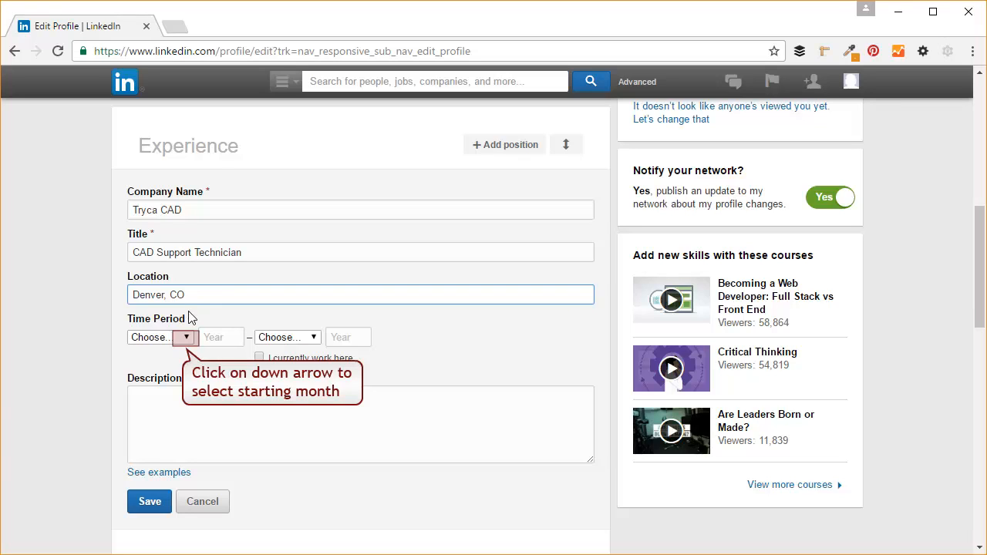
Step: Set the position's time period from July 2015 to May 2016
{"action": "left_click", "coordinate": [185, 338]}
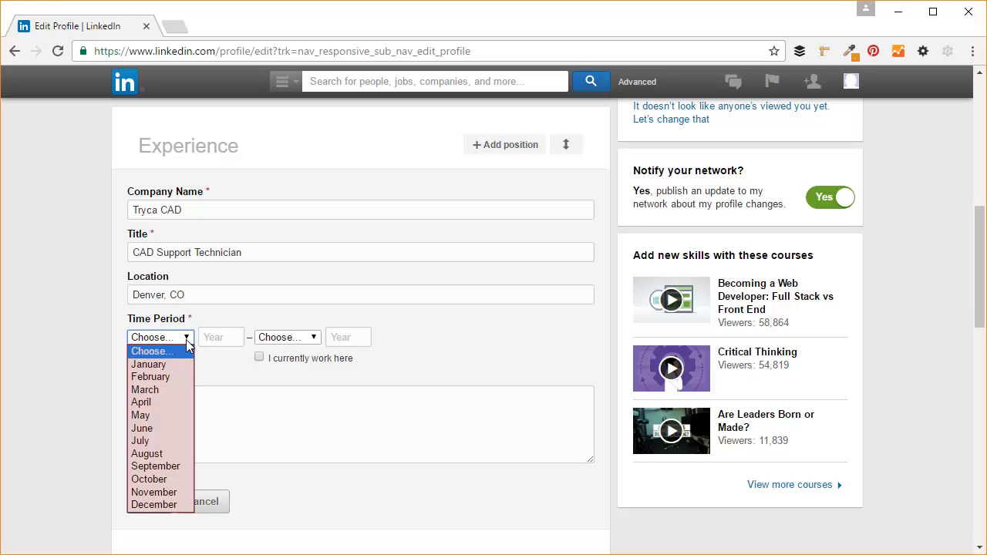
{"action": "left_click", "coordinate": [172, 443]}
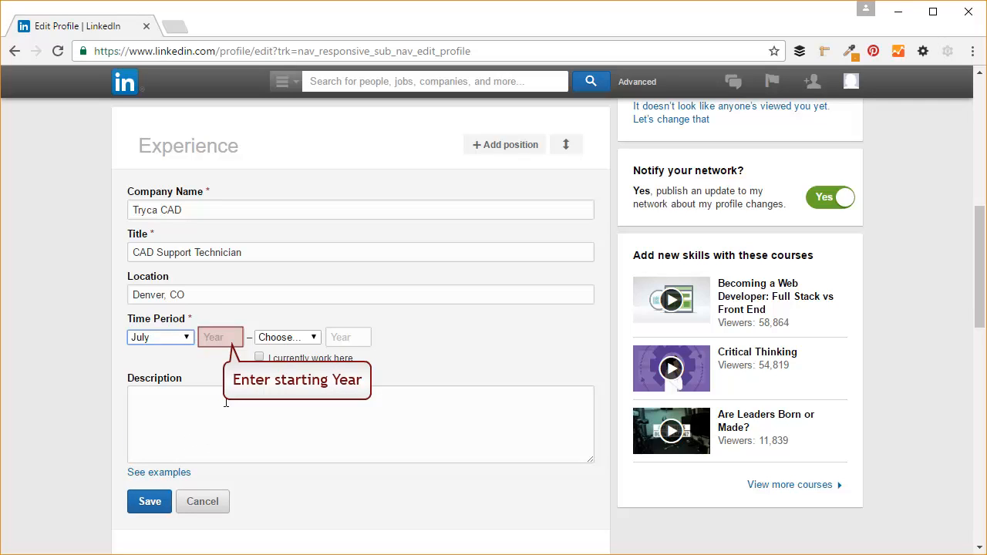
{"action": "left_click", "coordinate": [224, 337]}
{"action": "type", "text": "2015"}
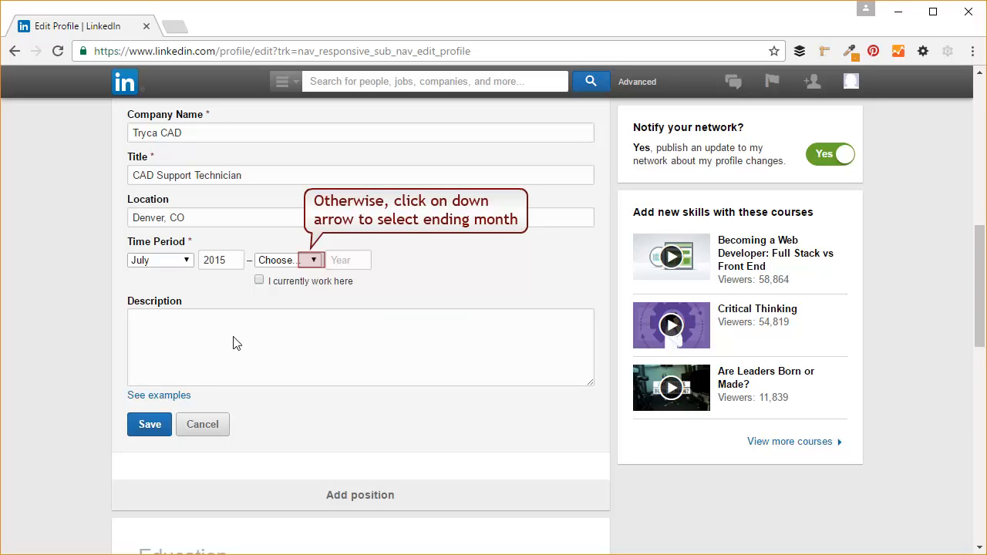
{"action": "left_click", "coordinate": [313, 263]}
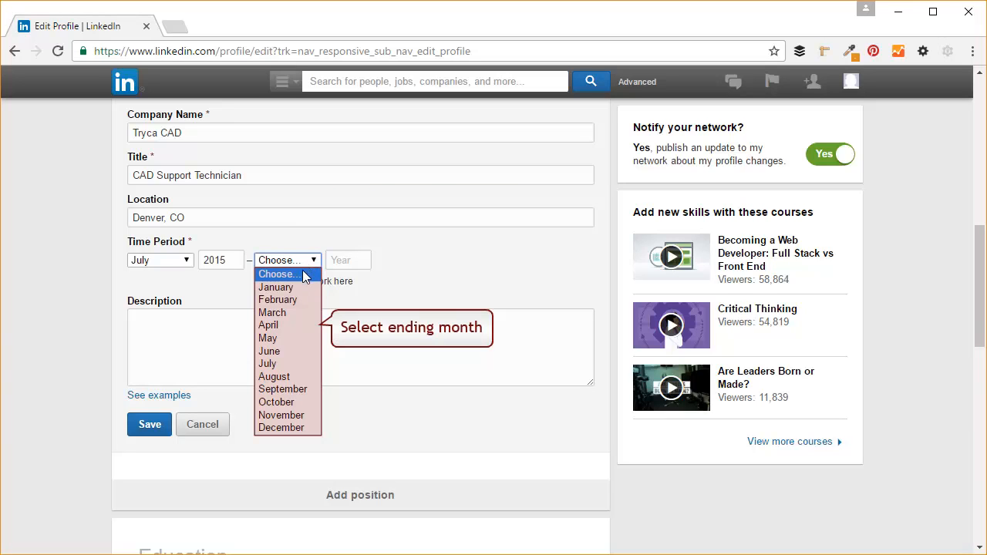
{"action": "left_click", "coordinate": [296, 339]}
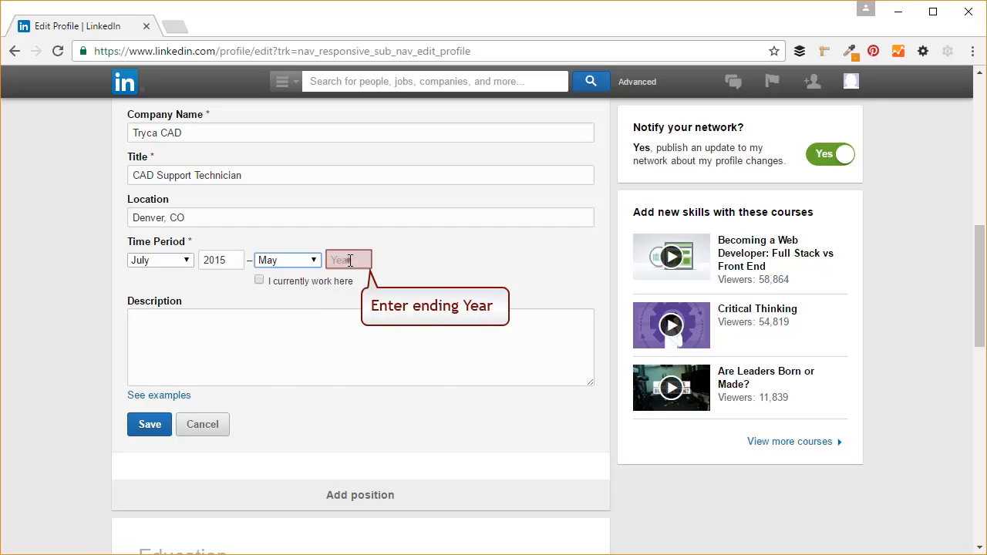
{"action": "left_click", "coordinate": [347, 261]}
{"action": "type", "text": "2016"}
Step: Describe the job's duties: ensuring building-code consistency, facilitating senior auto-CAD technicians with customer-specified designs, and executing construction control systems on plans; save the position
{"action": "left_click", "coordinate": [305, 321]}
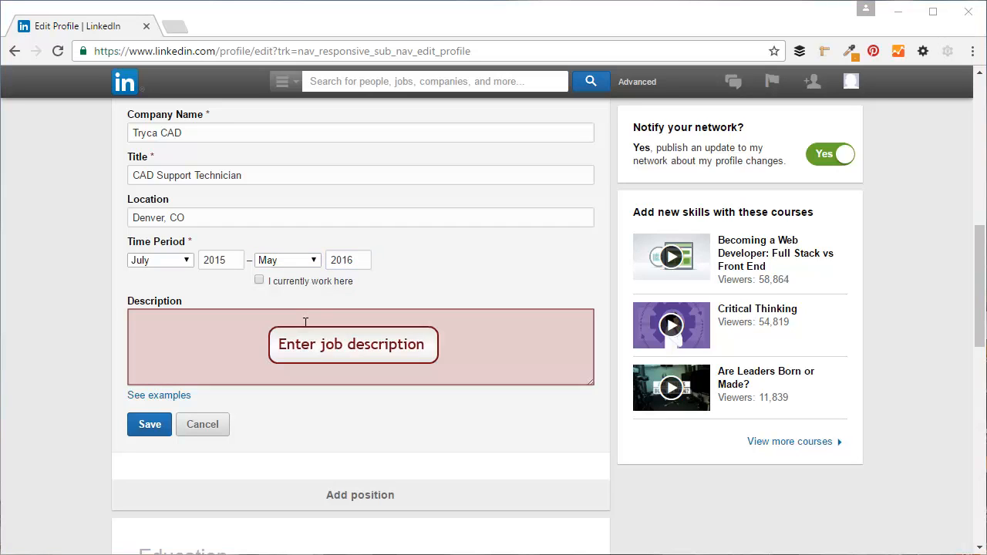
{"action": "left_click", "coordinate": [139, 318]}
{"action": "type", "text": "Ensured consistency of designs with building codes. Facilitated senior auto-CAD technicians in developing designs based on customer defined specifications. Determined and executed appropriate construction control systems on plans."}
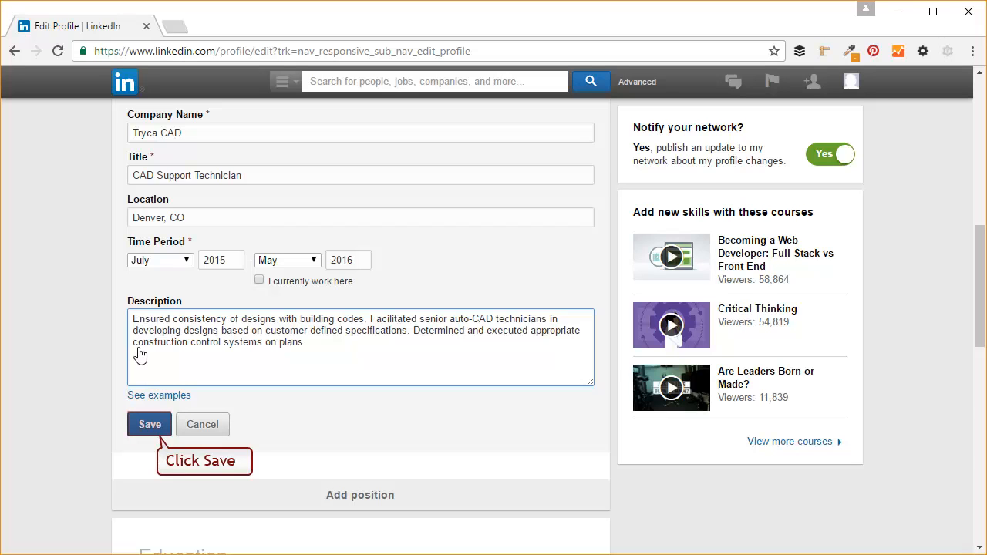
{"action": "left_click", "coordinate": [150, 426]}
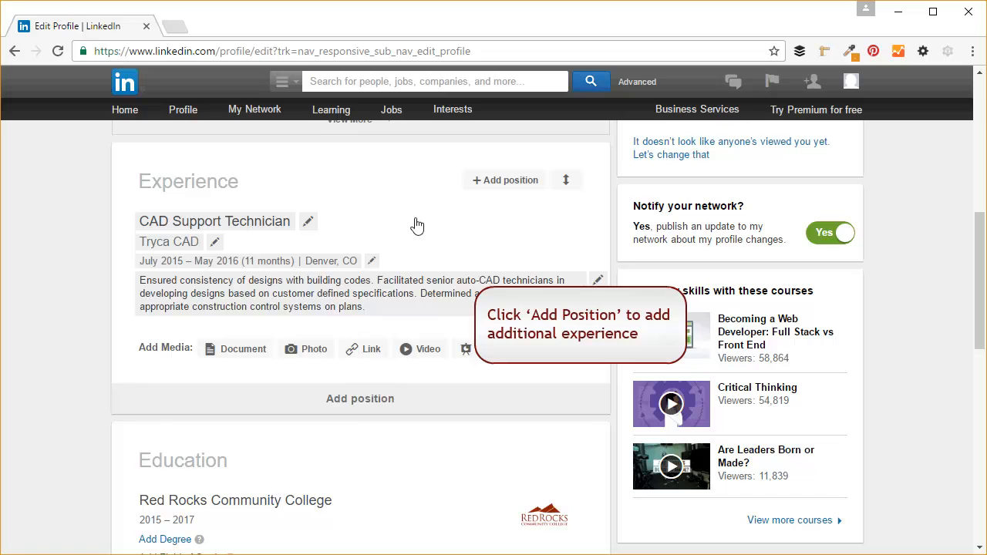
Step: Open the public profile settings and review the public profile's experience, education and visibility options
{"action": "scroll", "coordinate": [417, 224], "scroll_direction": "up", "scroll_amount": 7}
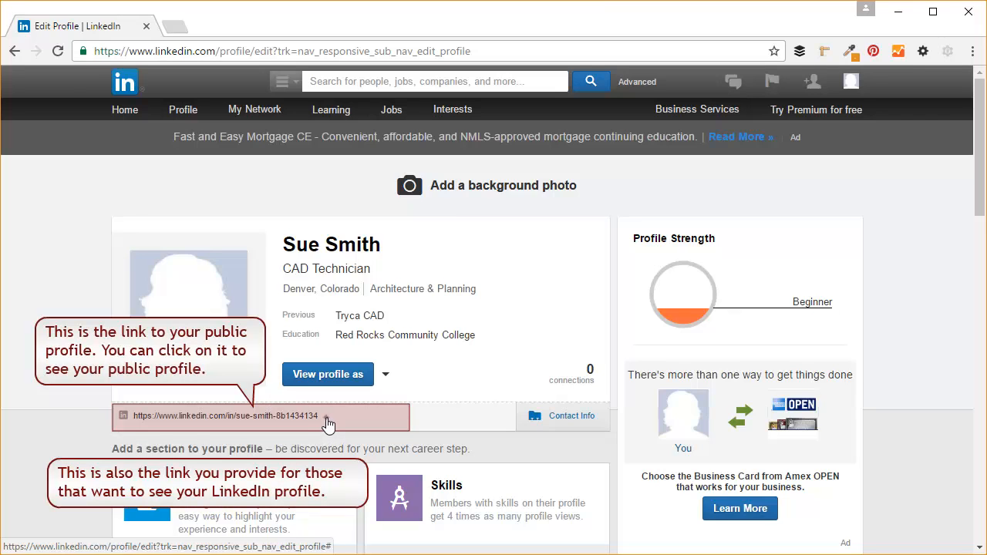
{"action": "left_click", "coordinate": [326, 419]}
{"action": "scroll", "coordinate": [906, 303], "scroll_direction": "down", "scroll_amount": 4}
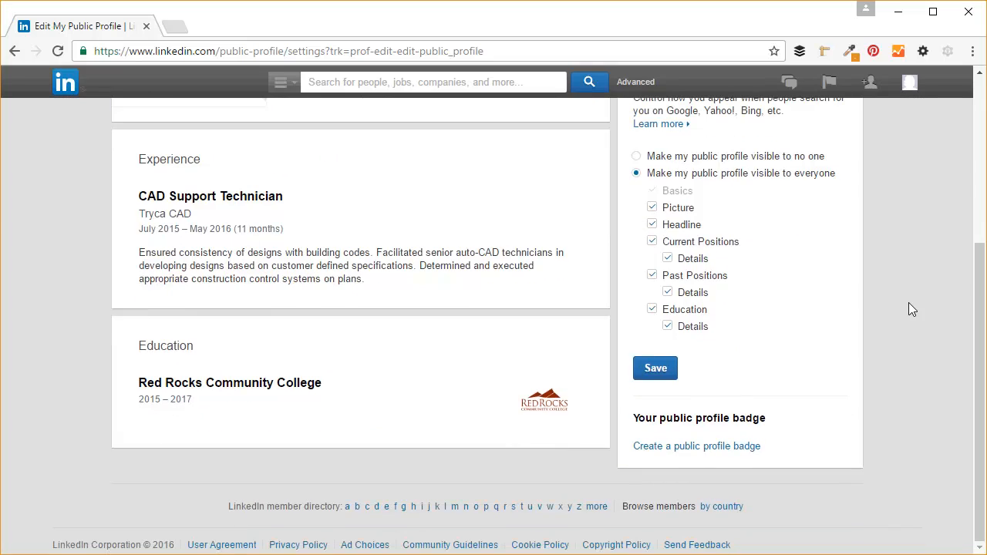
{"action": "scroll", "coordinate": [908, 302], "scroll_direction": "up", "scroll_amount": 4}
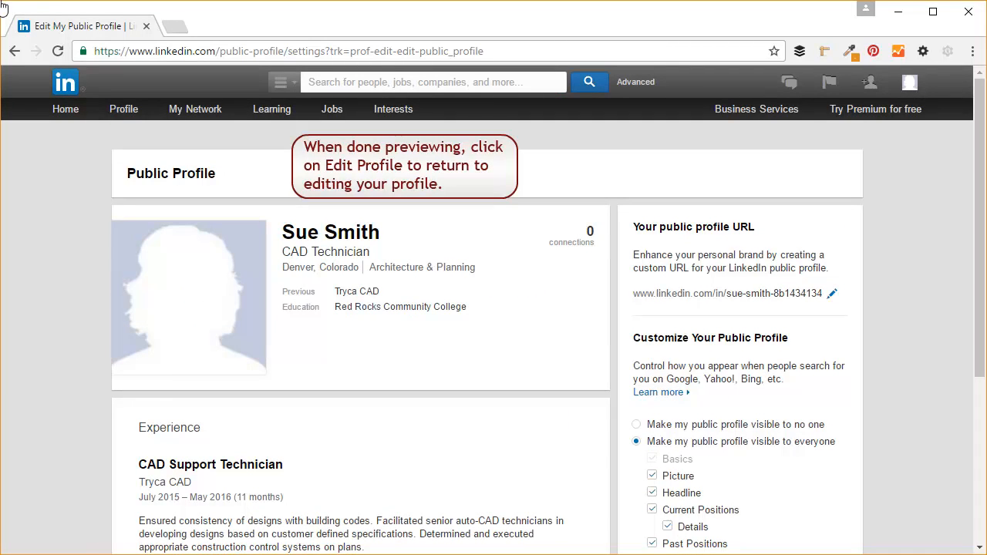
Step: Return to editing the profile and dismiss the question about certifications
{"action": "left_click", "coordinate": [116, 132]}
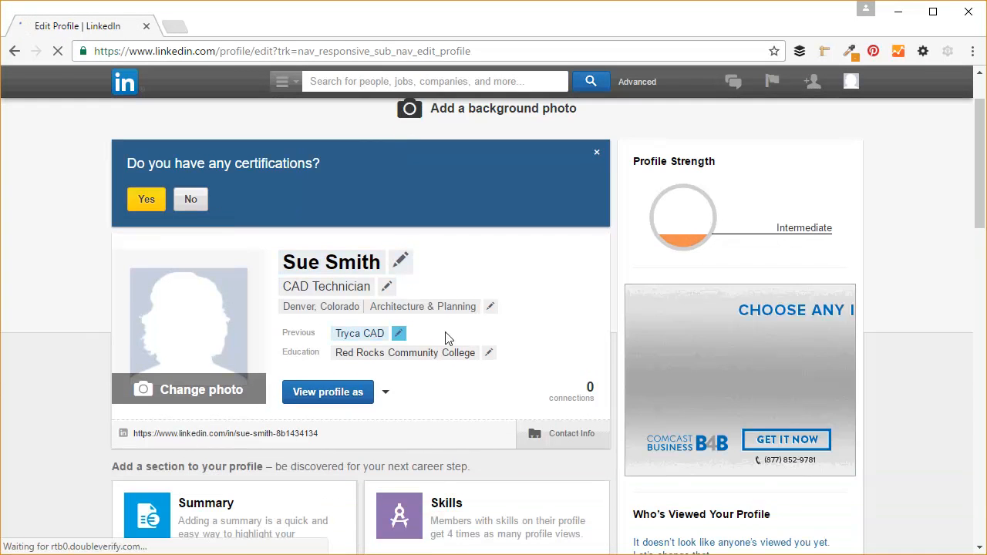
{"action": "scroll", "coordinate": [496, 327], "scroll_direction": "down", "scroll_amount": 2}
{"action": "scroll", "coordinate": [492, 255], "scroll_direction": "up", "scroll_amount": 2}
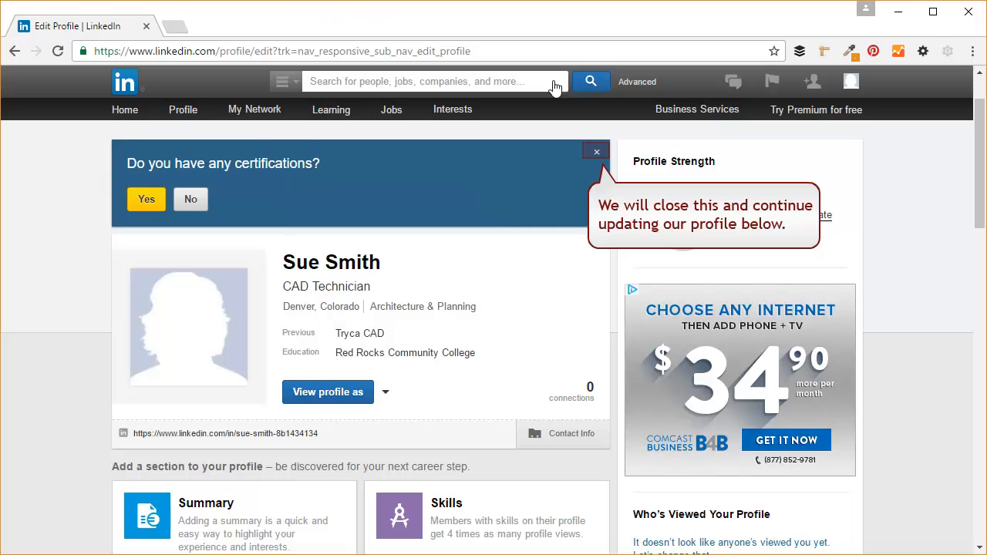
{"action": "left_click", "coordinate": [596, 152]}
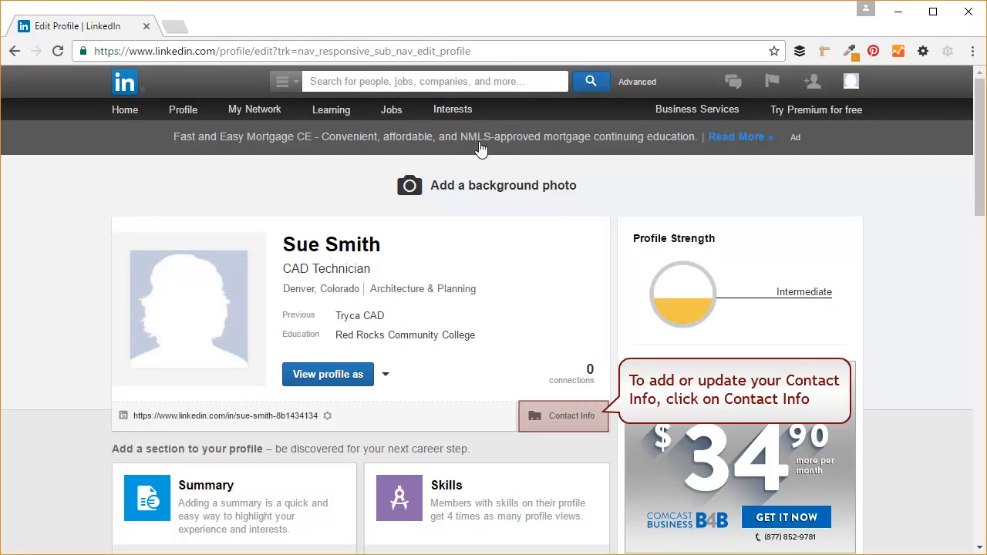
Step: Expand the profile's contact info, examine the available contact fields, and collapse it again
{"action": "left_click", "coordinate": [580, 415]}
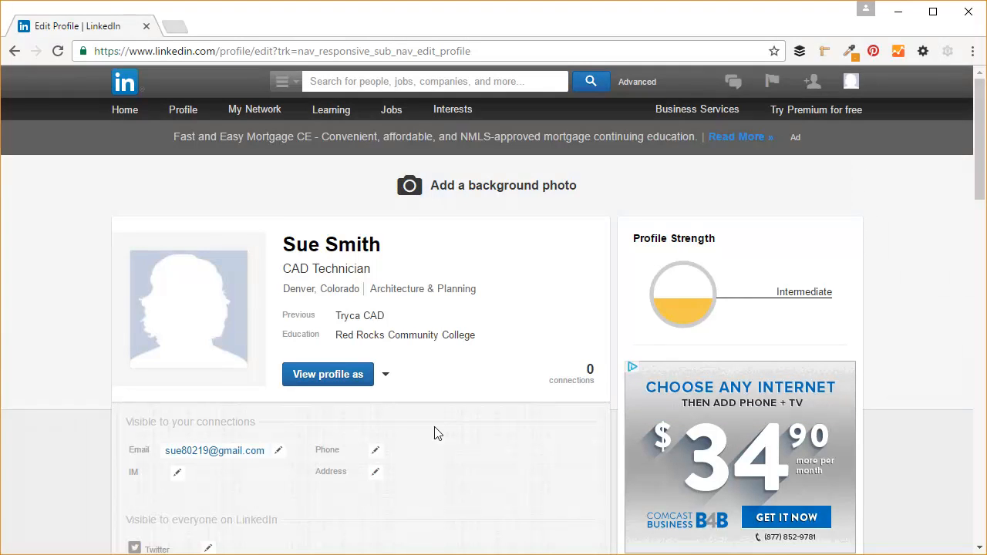
{"action": "scroll", "coordinate": [434, 434], "scroll_direction": "down", "scroll_amount": 1}
{"action": "scroll", "coordinate": [508, 418], "scroll_direction": "down", "scroll_amount": 1}
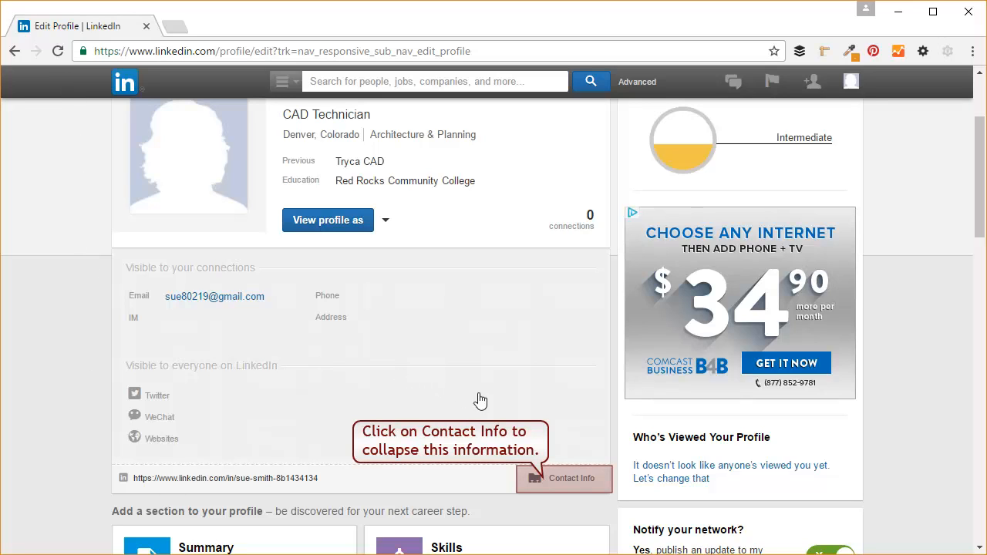
{"action": "left_click", "coordinate": [565, 480]}
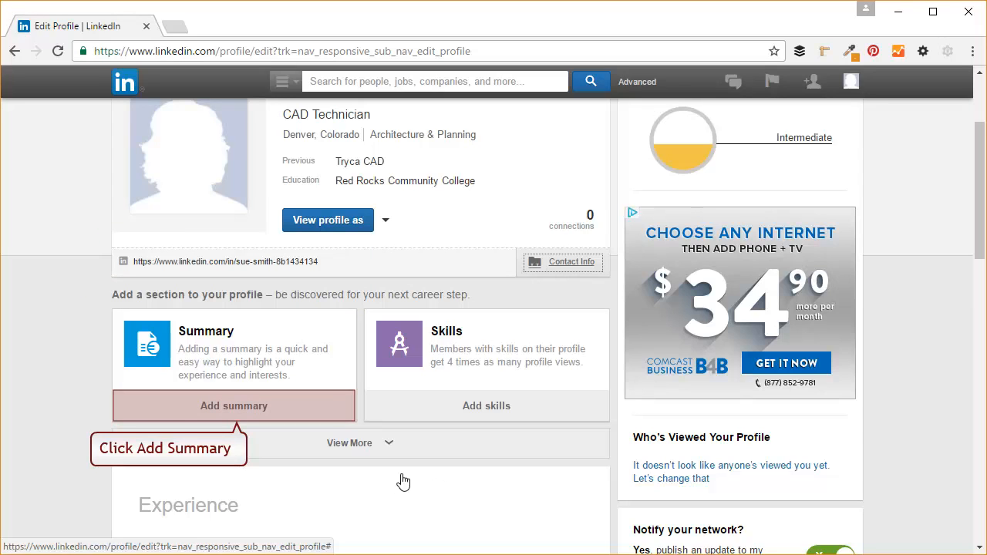
Step: Add and save a summary presenting an innovative, versatile CAD professional, with lines on engineering drawing, local code and permitting, 2D/3D visualization and team leadership
{"action": "left_click", "coordinate": [241, 415]}
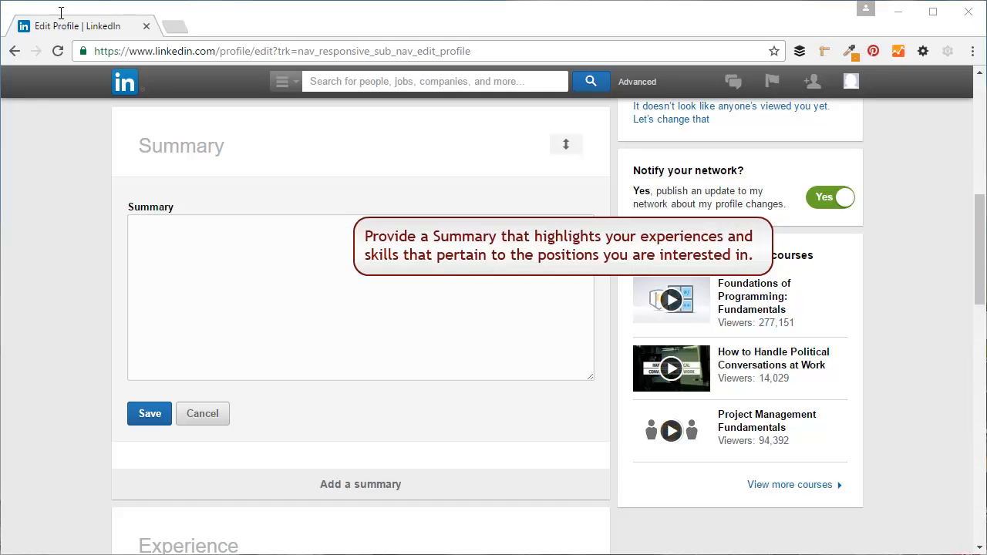
{"action": "left_click", "coordinate": [142, 236]}
{"action": "type", "text": "Innovative, versatile CAD professional with full command on production of electronic versions of technical drawings, especially architectural construction sets. Broad experience in collaborative and independent design development for buildings and machinery."}
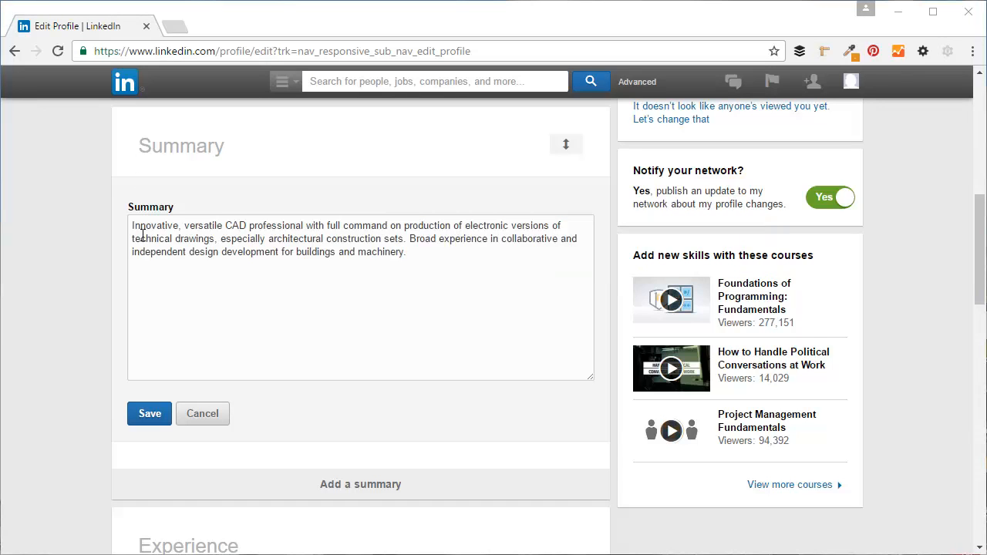
{"action": "left_click", "coordinate": [413, 254]}
{"action": "type", "text": "Excellent knowledge of engineering drawing and principles. Understanding of local code and permitting requirements. Adept in visualizing designs in 2D and 3D formats. Proven leader with excellent ability to motivate teams."}
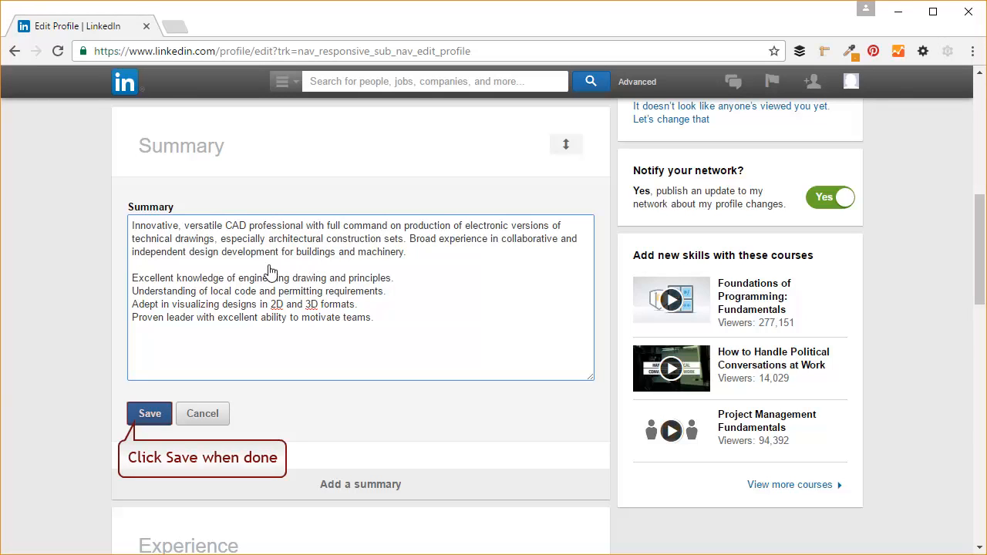
{"action": "left_click", "coordinate": [149, 415]}
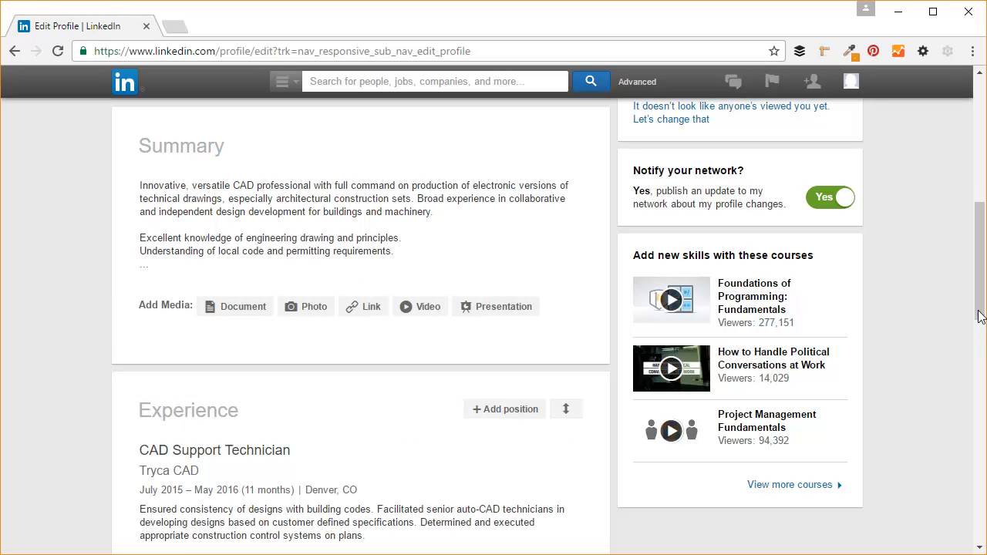
Step: Expand the list of additional profile sections and review which ones can be added
{"action": "left_click_drag", "start_coordinate": [981, 313], "coordinate": [981, 235]}
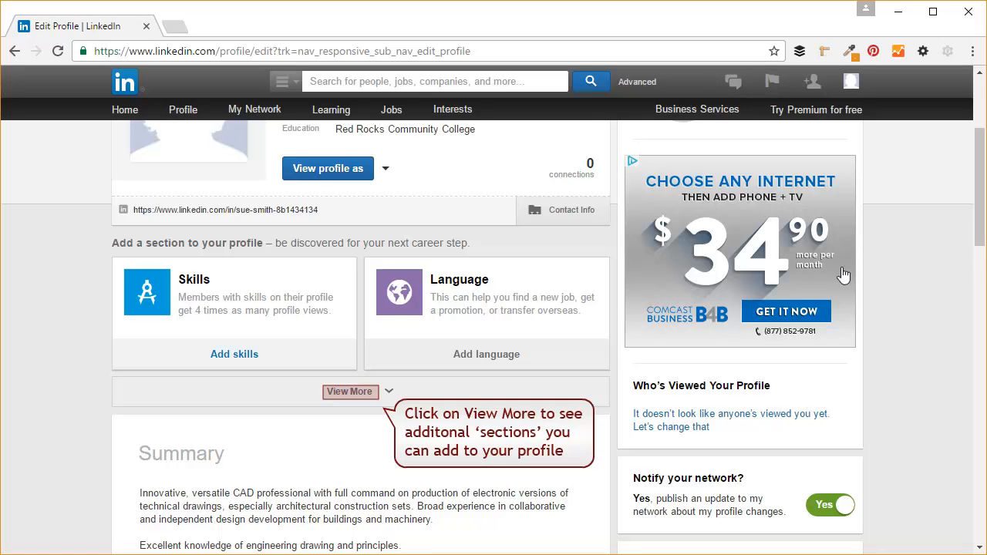
{"action": "left_click", "coordinate": [348, 392]}
{"action": "scroll", "coordinate": [346, 410], "scroll_direction": "down", "scroll_amount": 6}
{"action": "scroll", "coordinate": [345, 421], "scroll_direction": "up", "scroll_amount": 5}
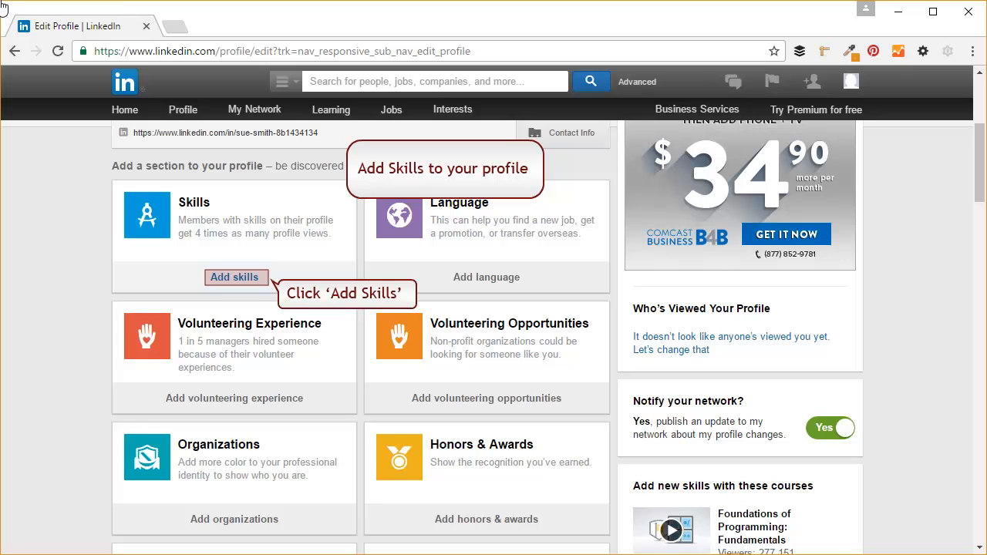
Step: Start a skills section and add AutoCAD, Dimensional Modeling, 3D Modeling and 3D Printing from the suggested skills
{"action": "left_click", "coordinate": [234, 277]}
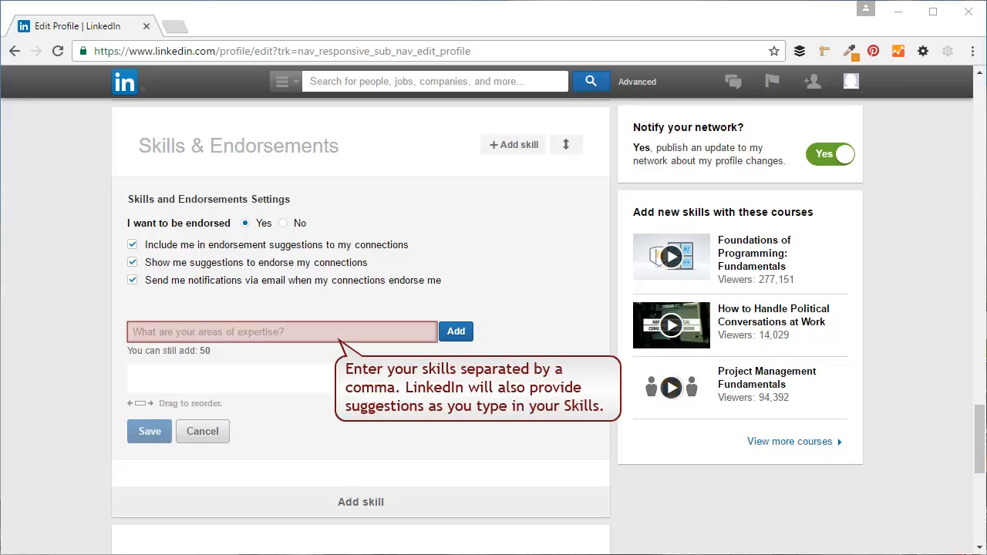
{"action": "left_click", "coordinate": [289, 331]}
{"action": "type", "text": "AutoCAD"}
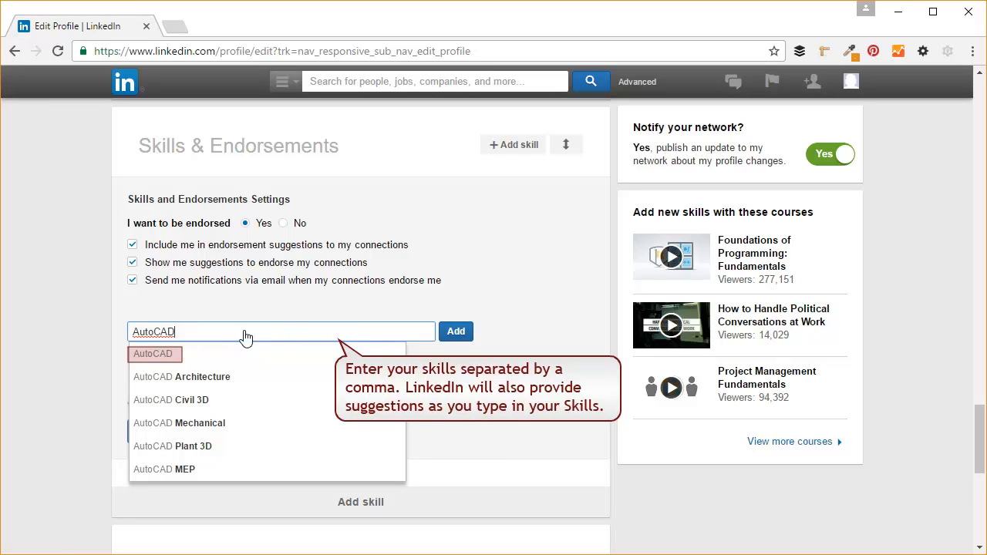
{"action": "left_click", "coordinate": [155, 355]}
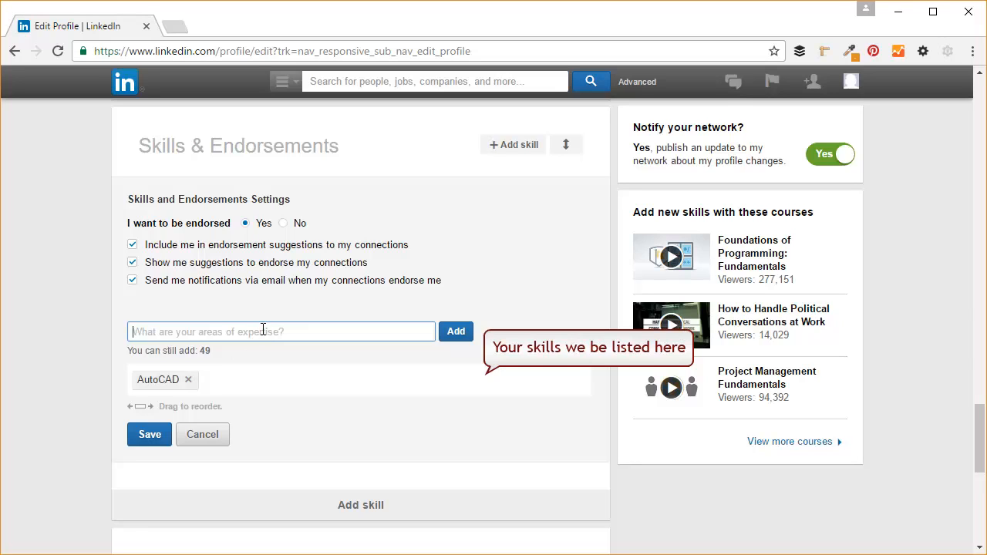
{"action": "type", "text": "Dimensional"}
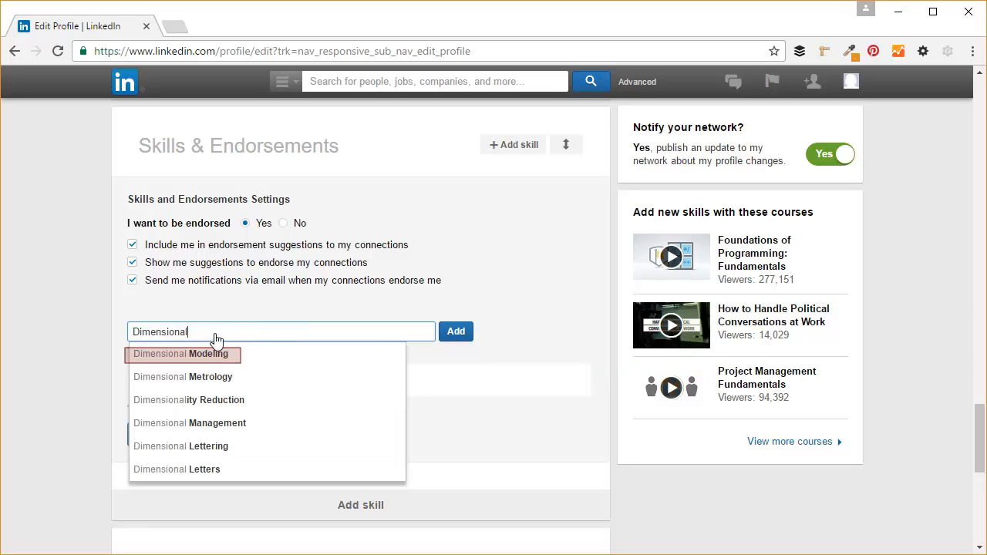
{"action": "left_click", "coordinate": [193, 357]}
{"action": "type", "text": "3D M"}
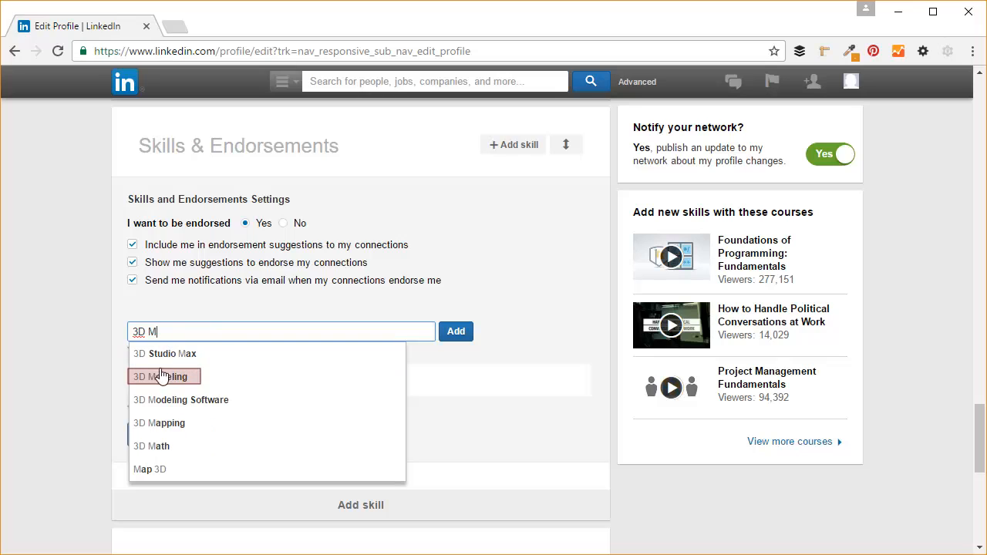
{"action": "key", "text": "BackSpace"}
{"action": "type", "text": "P"}
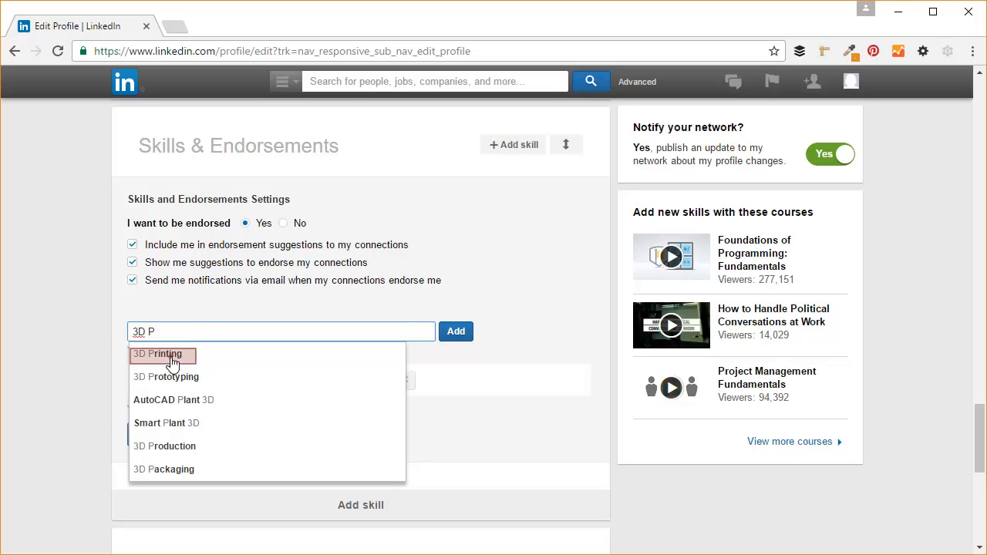
{"action": "left_click", "coordinate": [170, 355]}
Step: Add SolidWorks, Revit, Architectural Drawings, Architectural Design and Construction Drawings to the list of skills
{"action": "type", "text": "Solid"}
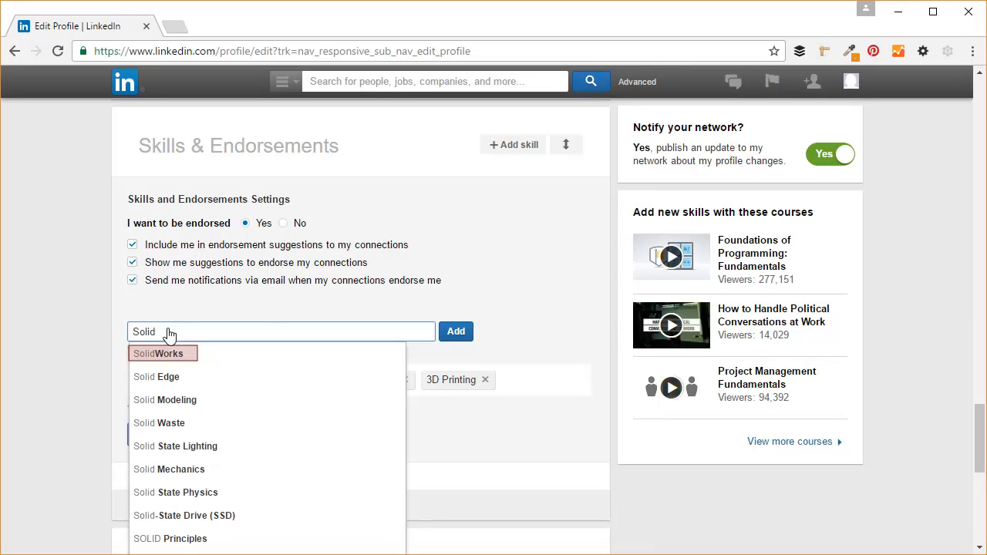
{"action": "left_click", "coordinate": [143, 355]}
{"action": "type", "text": "Rev"}
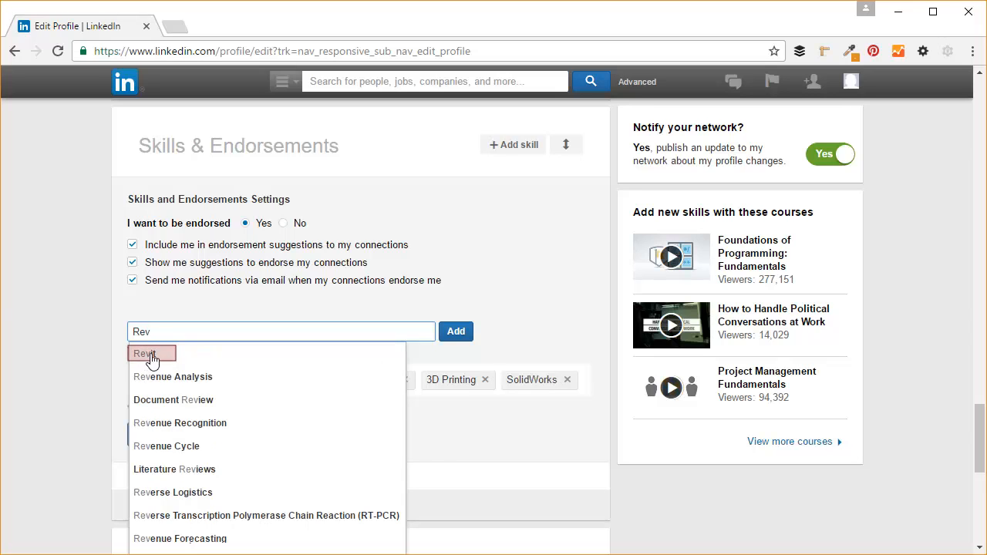
{"action": "key", "text": "BackSpace"}
{"action": "key", "text": "BackSpace"}
{"action": "key", "text": "BackSpace"}
{"action": "type", "text": "Architectural"}
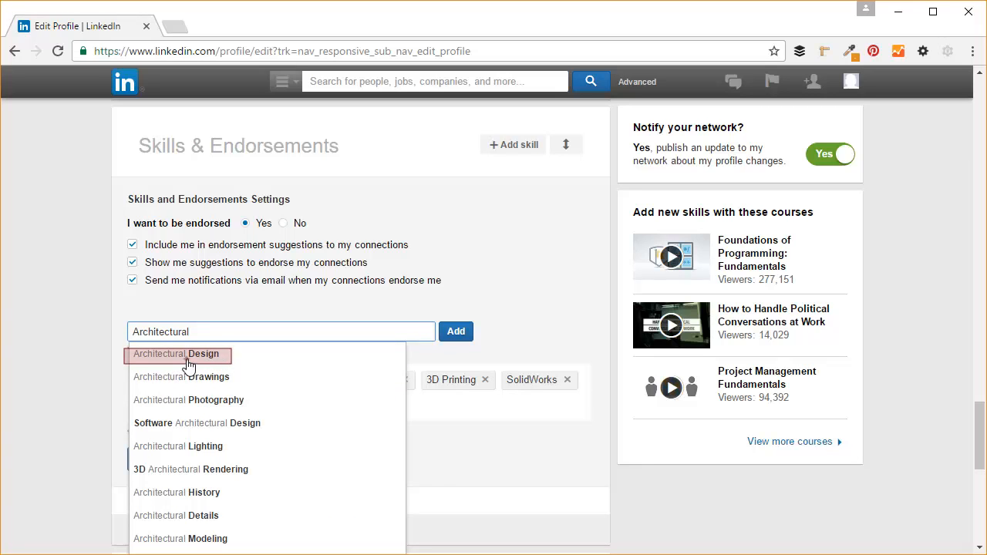
{"action": "left_click", "coordinate": [191, 356]}
{"action": "type", "text": "Constru"}
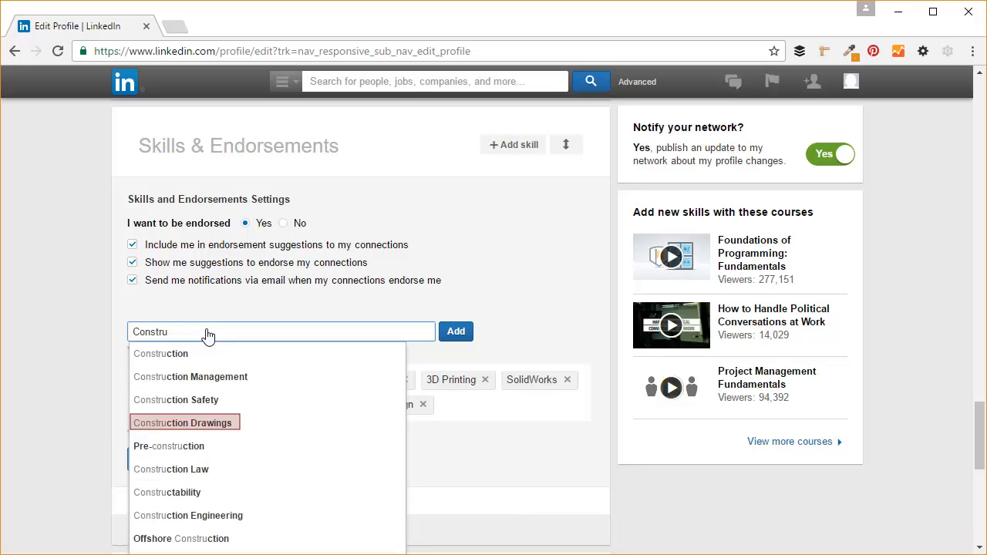
{"action": "left_click", "coordinate": [212, 422]}
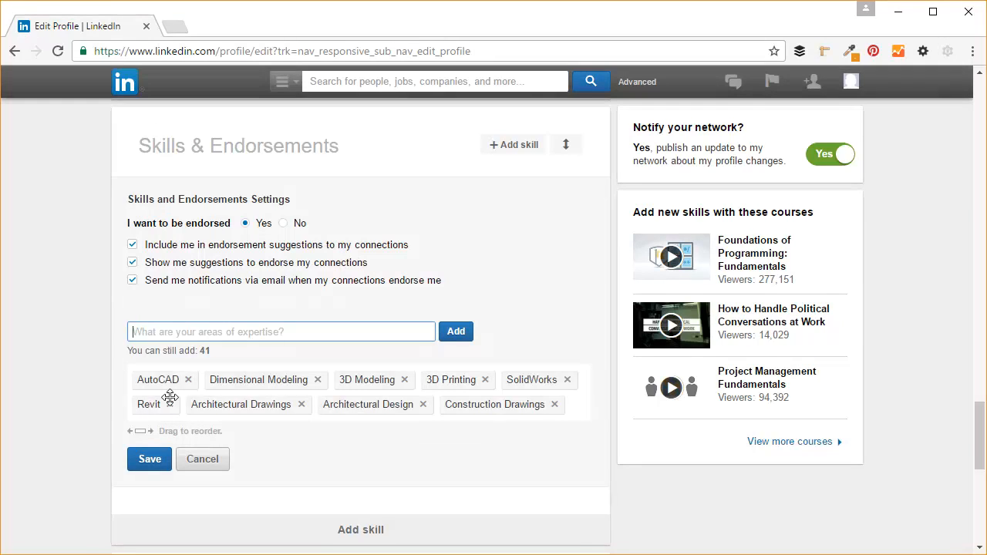
Step: Reorder the skills so Revit and SolidWorks come right after AutoCAD, and save the skills section
{"action": "left_click_drag", "start_coordinate": [170, 397], "coordinate": [224, 386]}
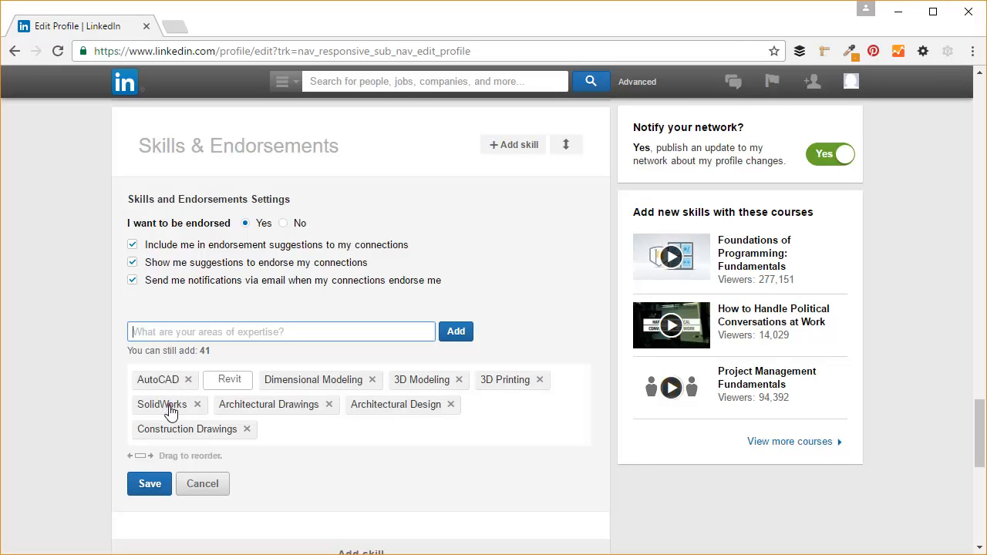
{"action": "left_click_drag", "start_coordinate": [170, 408], "coordinate": [297, 388]}
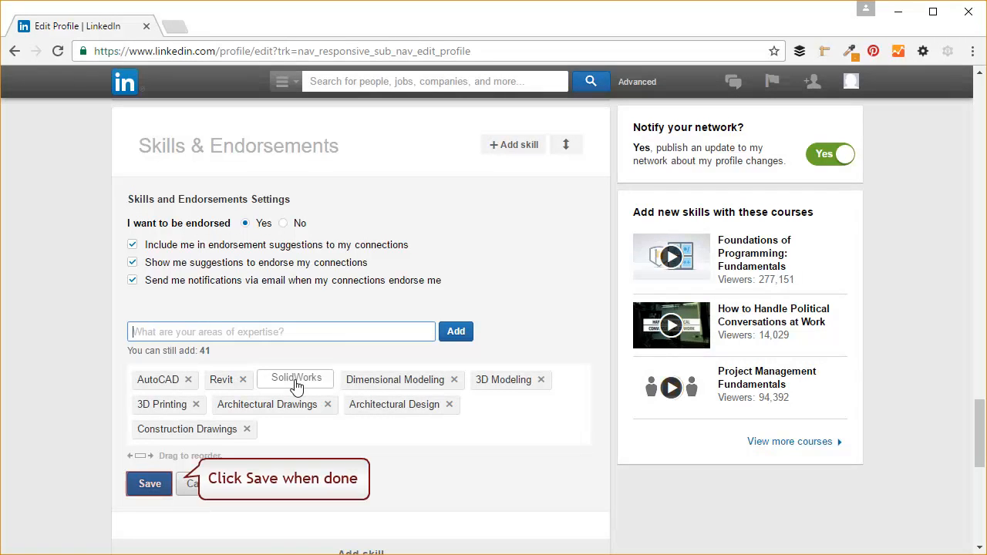
{"action": "left_click", "coordinate": [151, 486]}
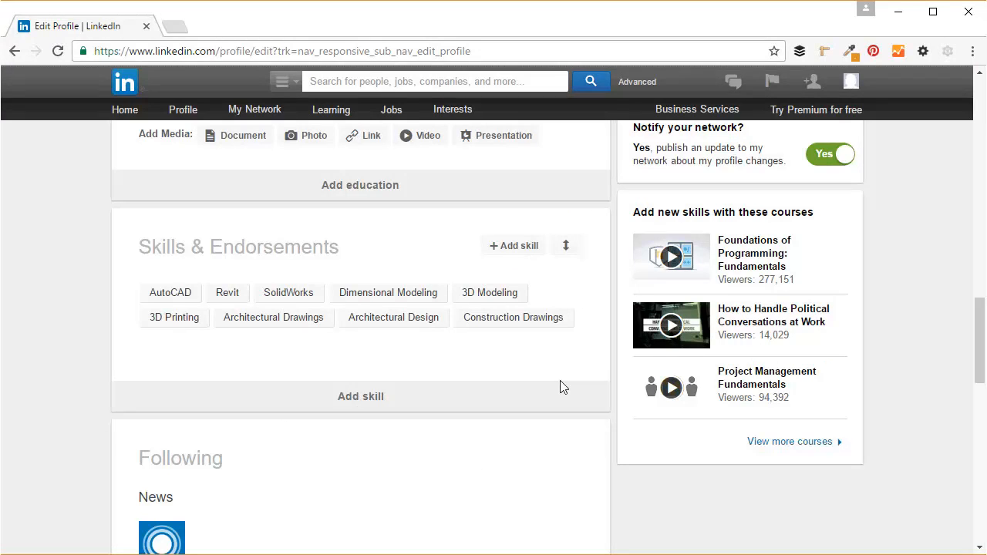
Step: Add a courses section from the additional profile sections and enter Computer Aided Drafting I as the first course
{"action": "scroll", "coordinate": [560, 381], "scroll_direction": "up", "scroll_amount": 10}
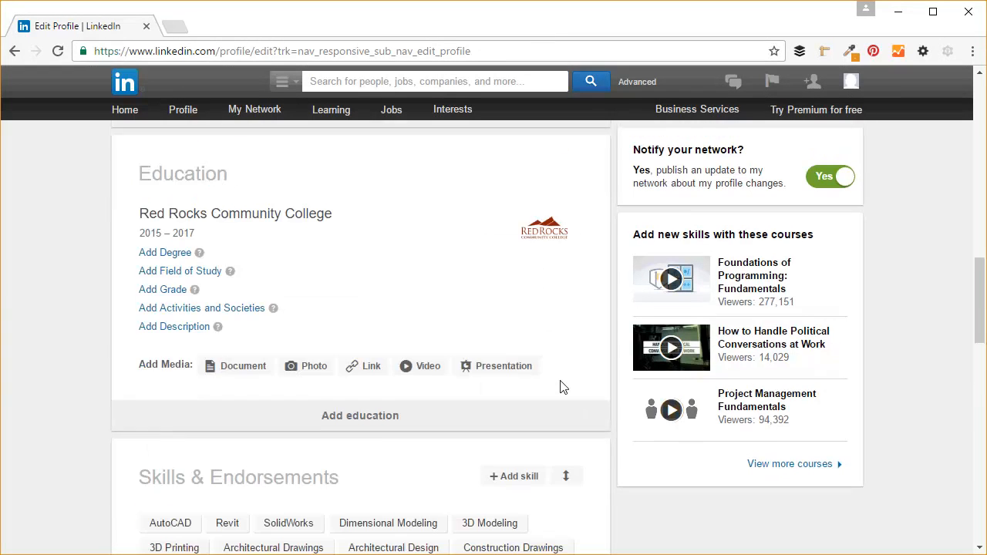
{"action": "scroll", "coordinate": [561, 385], "scroll_direction": "up", "scroll_amount": 4}
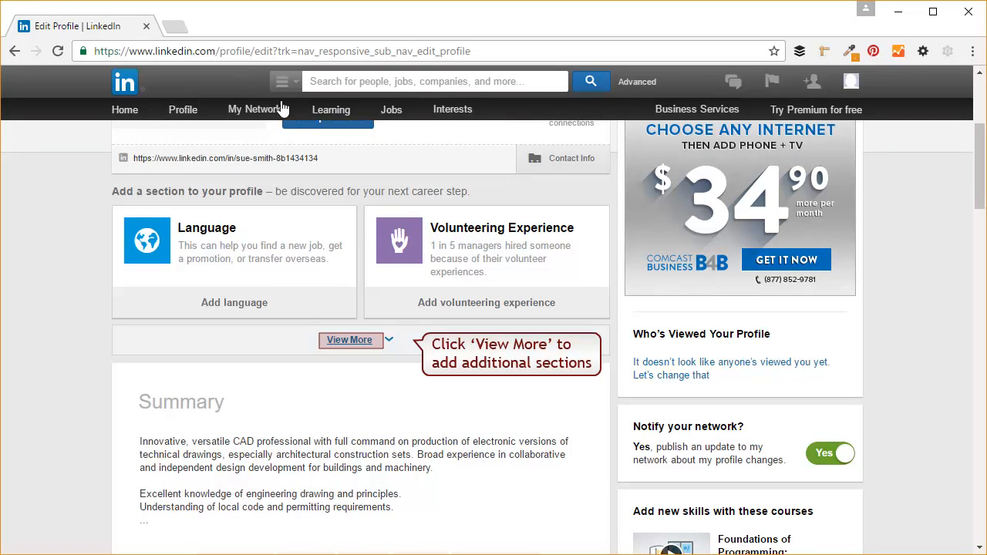
{"action": "left_click", "coordinate": [353, 341]}
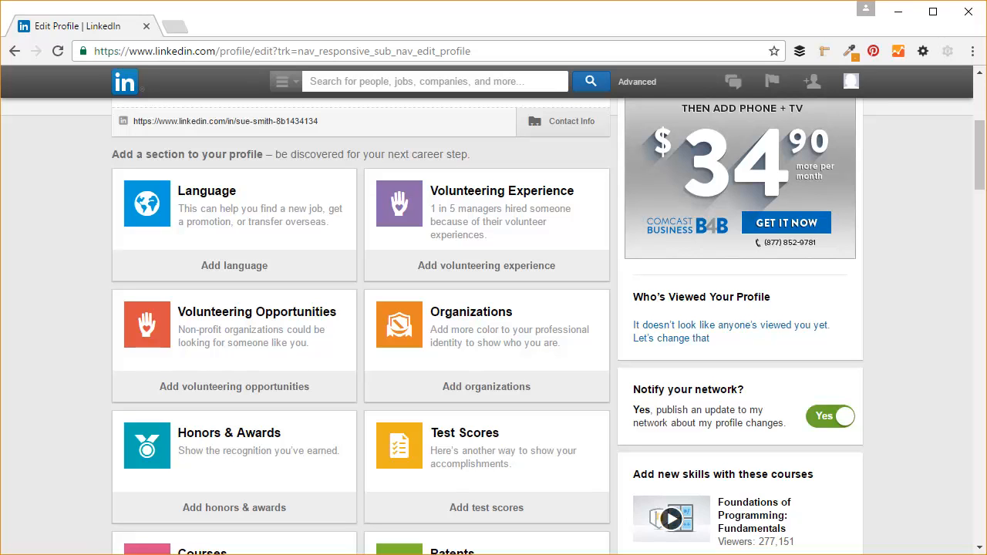
{"action": "scroll", "coordinate": [924, 191], "scroll_direction": "down", "scroll_amount": 5}
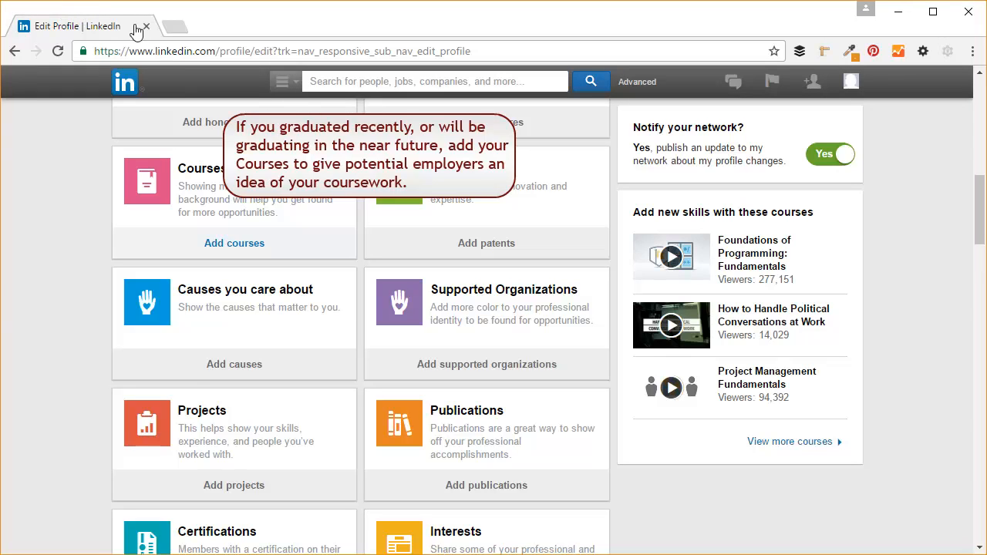
{"action": "left_click", "coordinate": [246, 243]}
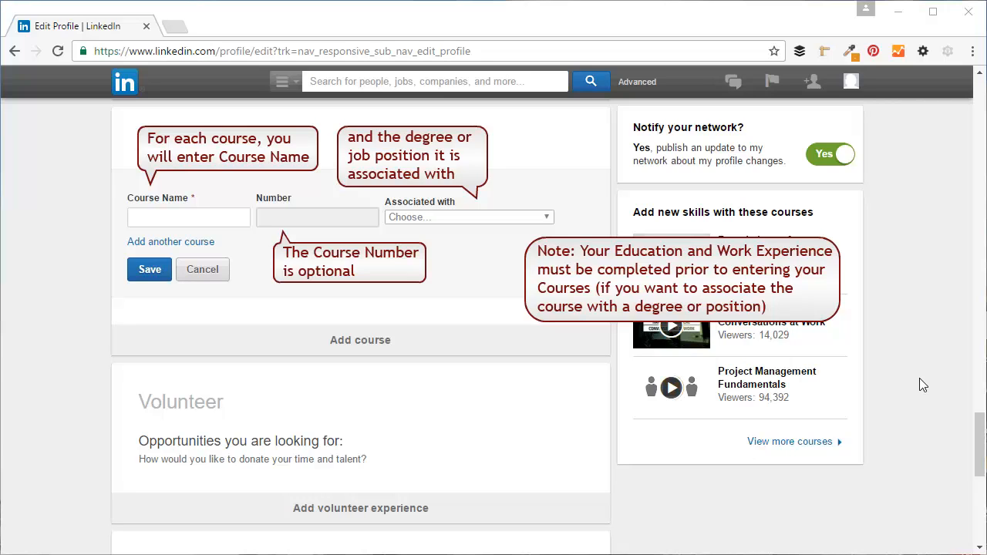
{"action": "left_click", "coordinate": [202, 218]}
{"action": "type", "text": "Computer Aided Drafting I"}
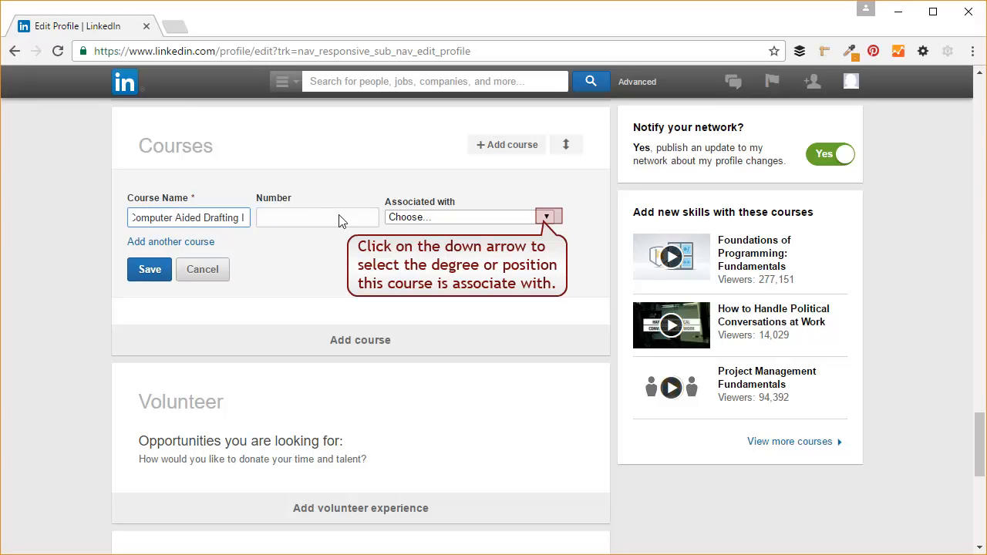
Step: Associate the course with Red Rocks Community College, add Computer Aided Drafting II, Sustainable Building Systems, Basic Architectural Drafting, Residential Construction Draw, Revit and Revit Advanced, and save
{"action": "left_click", "coordinate": [547, 217]}
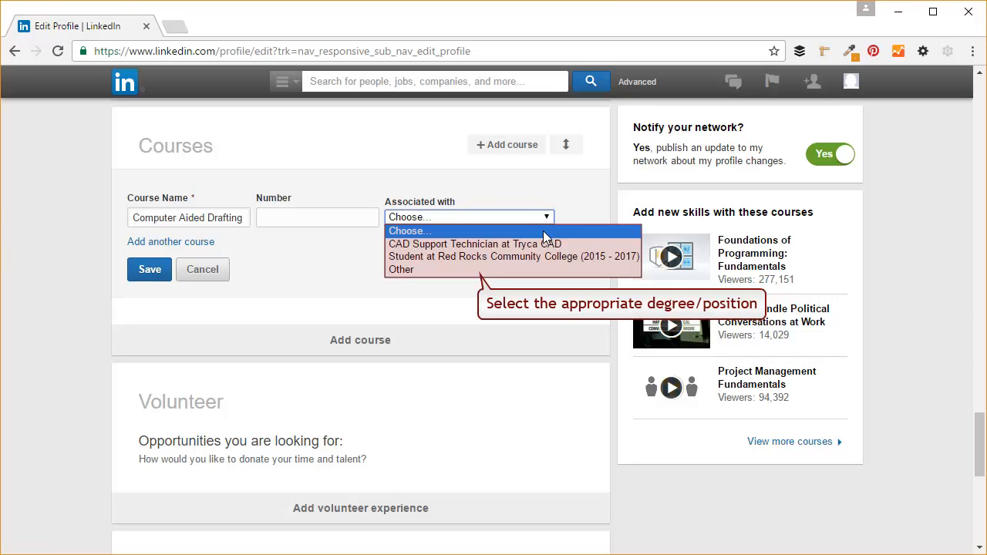
{"action": "left_click", "coordinate": [545, 257]}
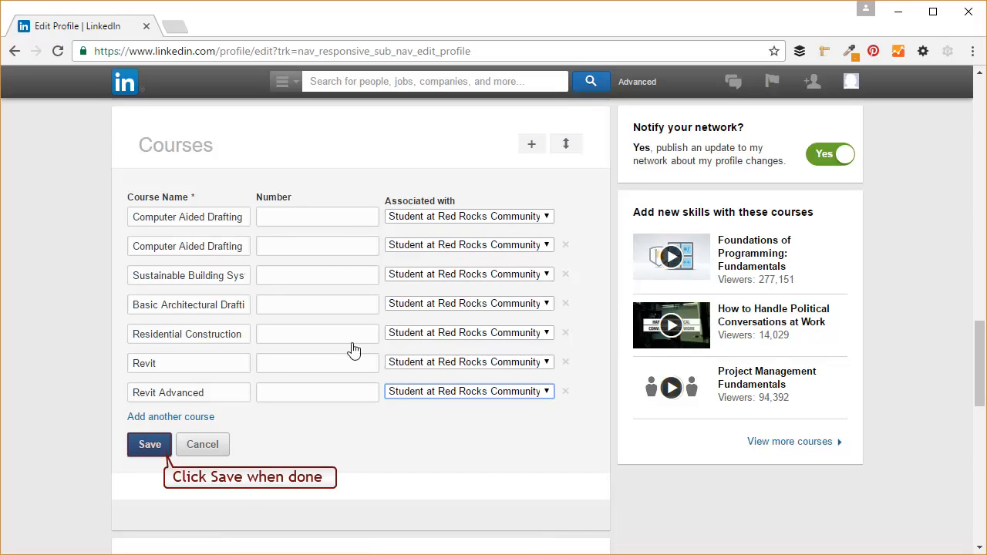
{"action": "left_click", "coordinate": [150, 445]}
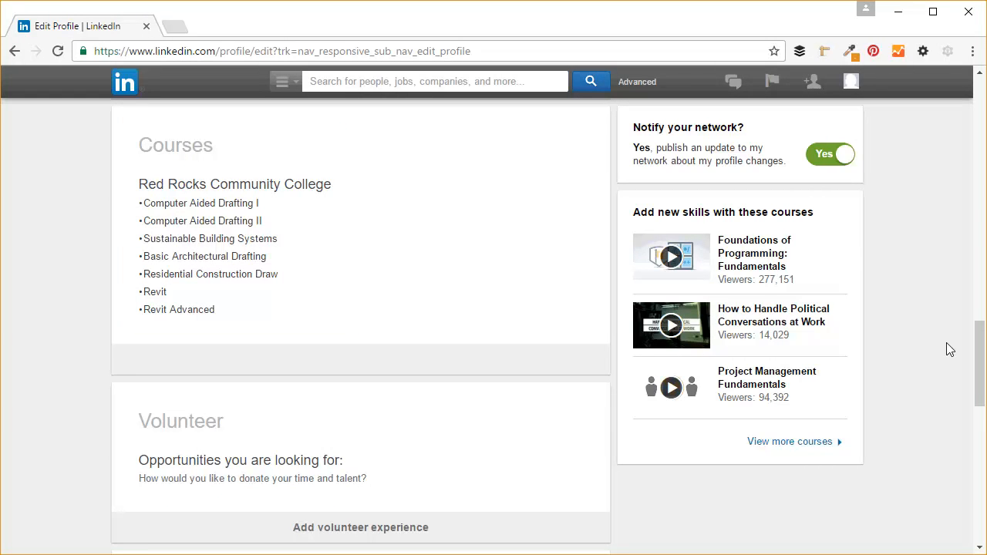
Step: Edit the Red Rocks Community College education entry, setting the degree to Associate of Applied Science (AAS) and field of study to Engineering Graphics
{"action": "scroll", "coordinate": [947, 342], "scroll_direction": "up", "scroll_amount": 7}
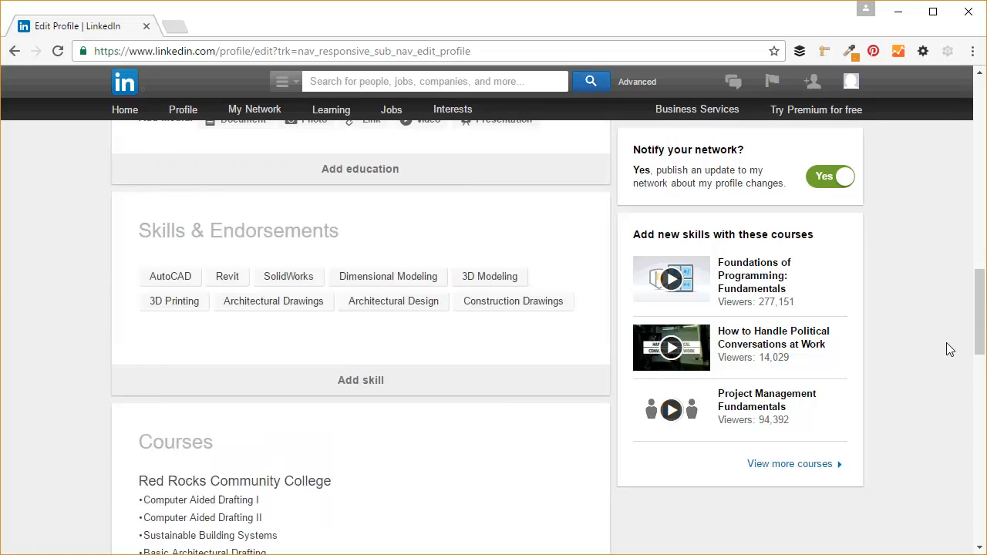
{"action": "scroll", "coordinate": [946, 342], "scroll_direction": "up", "scroll_amount": 1}
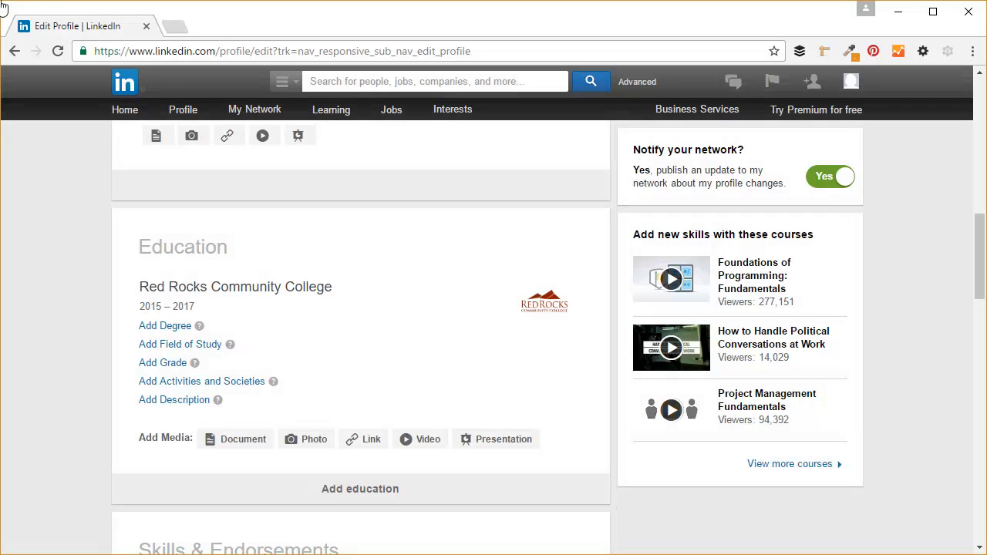
{"action": "left_click", "coordinate": [165, 326]}
{"action": "scroll", "coordinate": [419, 337], "scroll_direction": "down", "scroll_amount": 1}
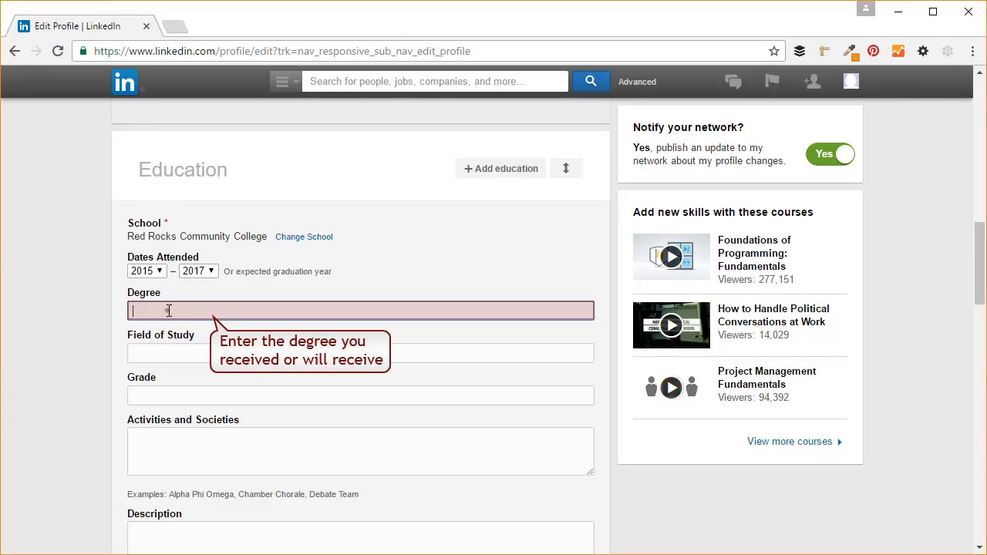
{"action": "type", "text": "Associate of Applied Science (AAS)"}
{"action": "key", "text": "Tab"}
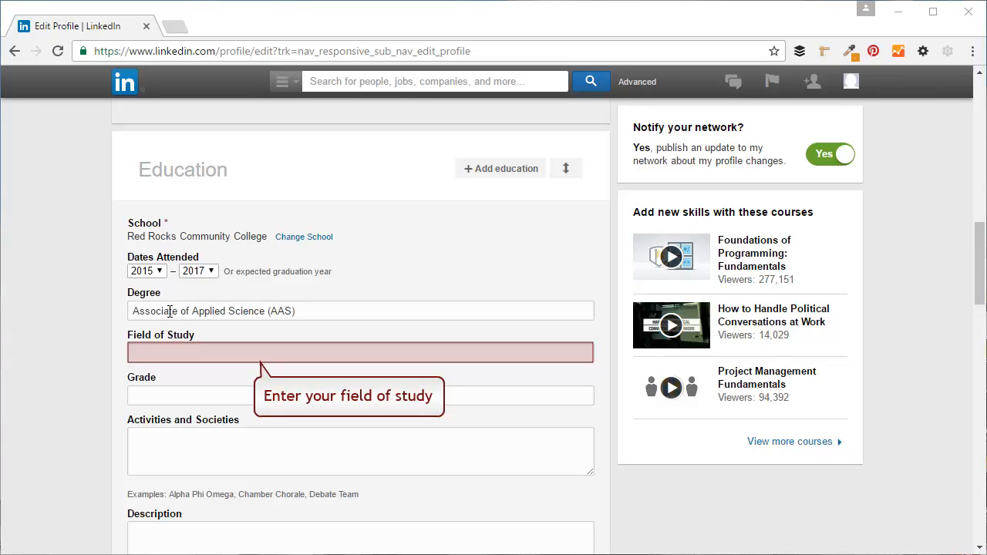
{"action": "type", "text": "Engineering Graphics"}
{"action": "key", "text": "Tab"}
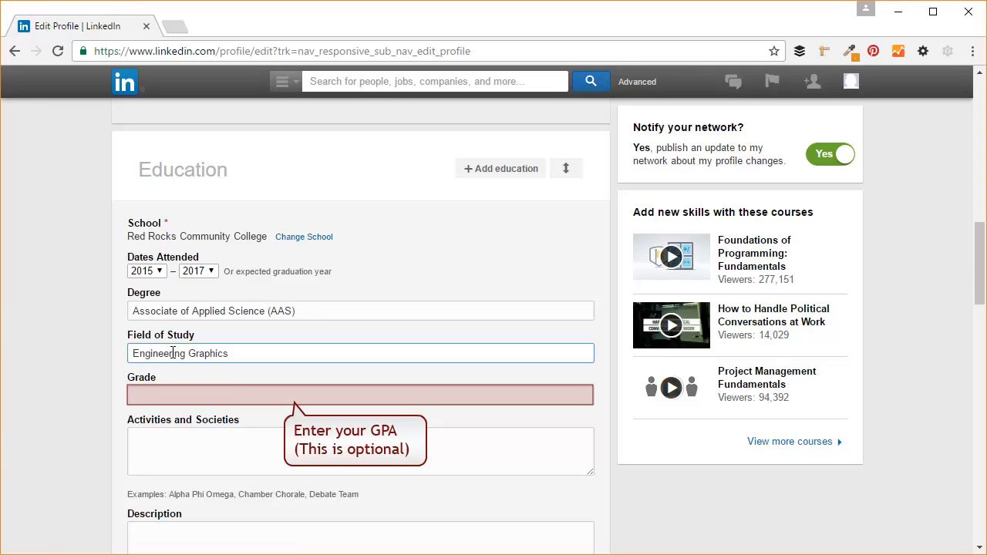
Step: Leave grade and activities empty, describe the education as "Graduated with Honors. Emphasis in Architectural Drafting.", and save the entry
{"action": "left_click", "coordinate": [168, 393]}
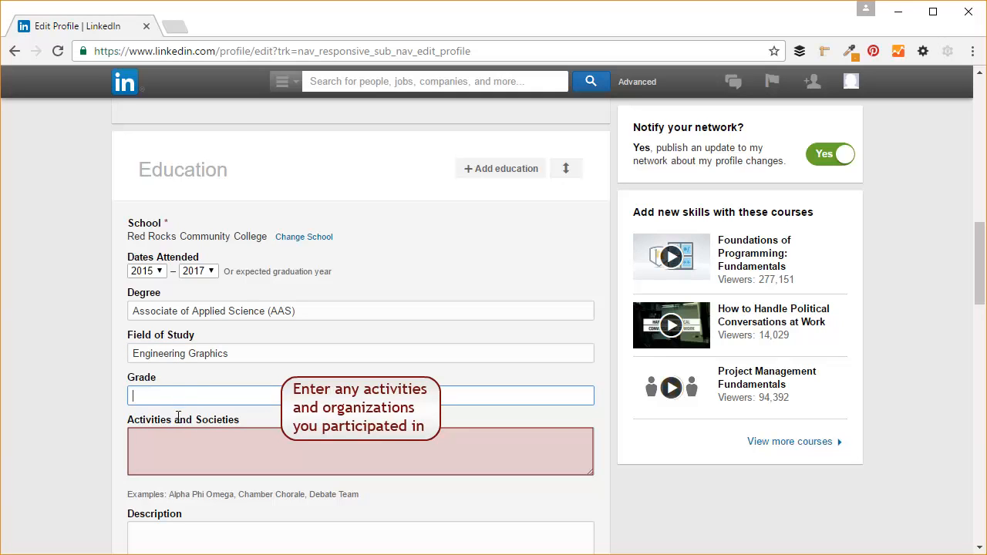
{"action": "left_click", "coordinate": [239, 444]}
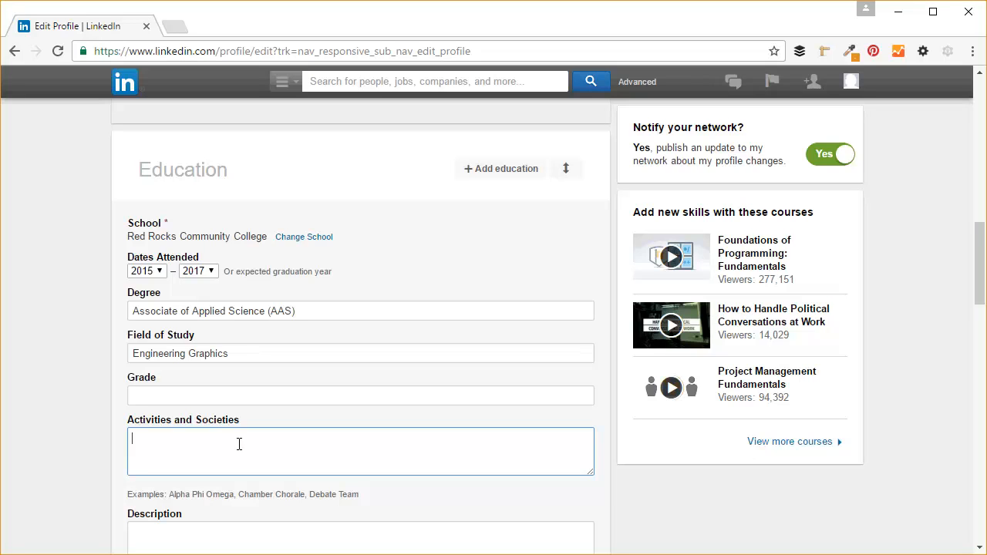
{"action": "scroll", "coordinate": [239, 445], "scroll_direction": "down", "scroll_amount": 2}
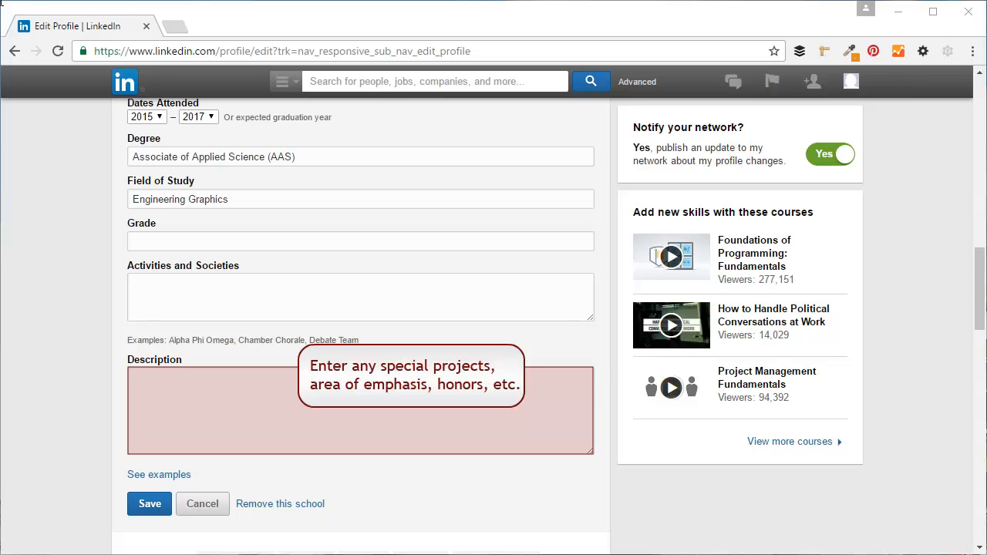
{"action": "left_click", "coordinate": [231, 396]}
{"action": "type", "text": "Graduated with Honors. Emphasis in Architectural Drafting."}
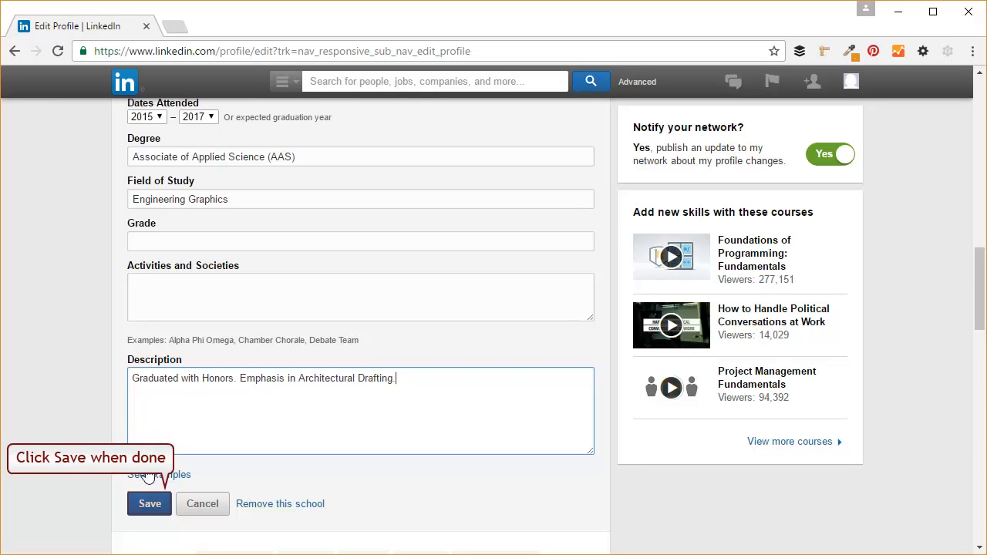
{"action": "left_click", "coordinate": [146, 505]}
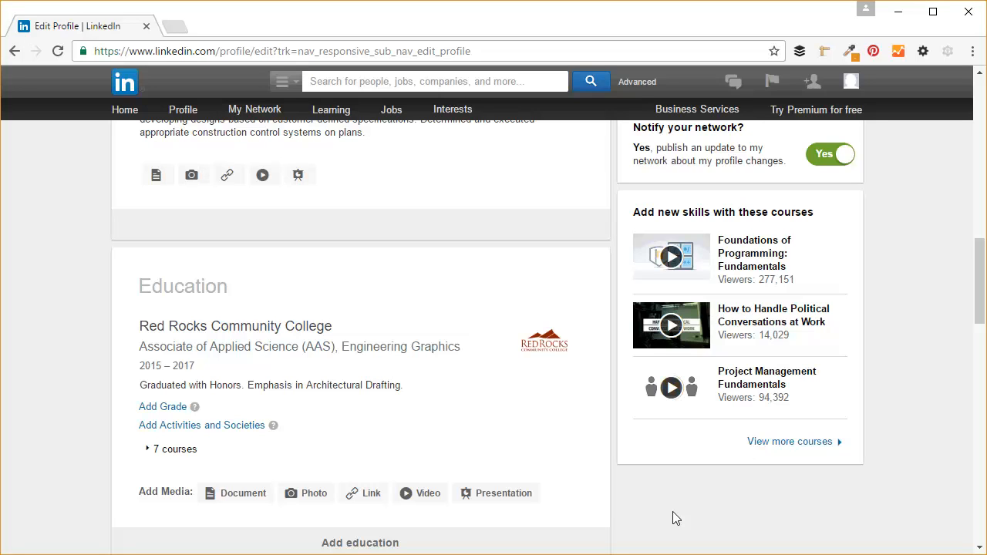
Step: Preview the profile as connections see it, review the summary, experience and education, and expand the education entry's course list
{"action": "scroll", "coordinate": [672, 511], "scroll_direction": "down", "scroll_amount": 2}
{"action": "scroll", "coordinate": [672, 512], "scroll_direction": "up", "scroll_amount": 3}
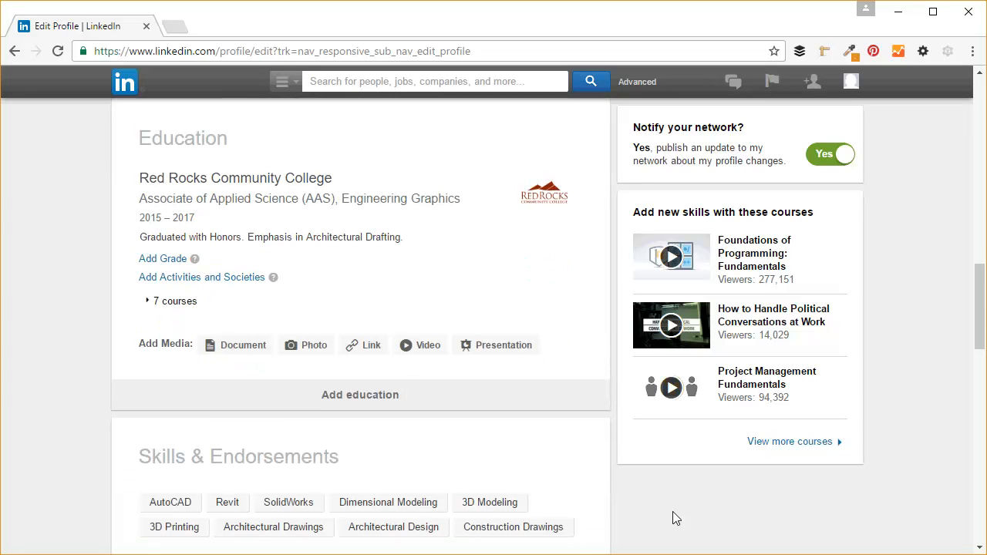
{"action": "scroll", "coordinate": [673, 511], "scroll_direction": "up", "scroll_amount": 12}
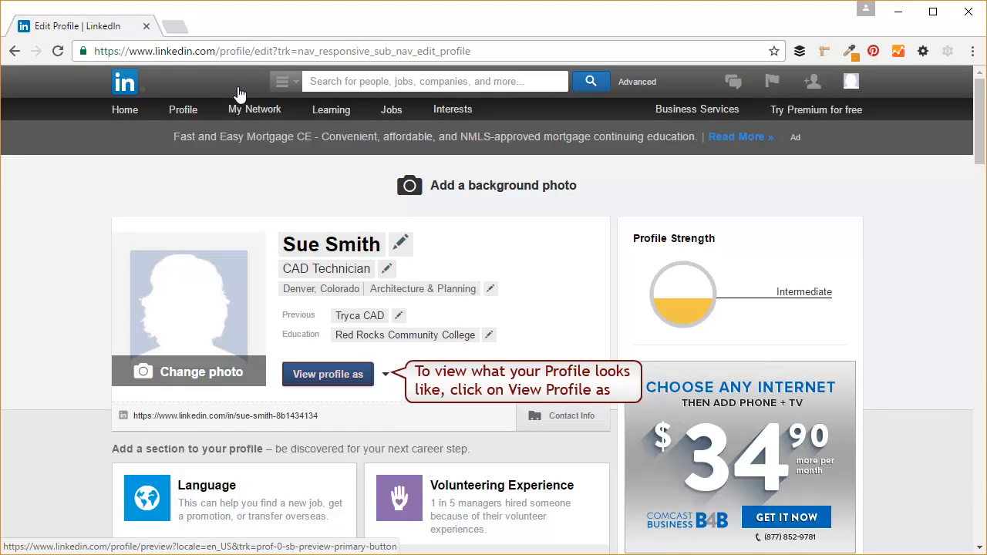
{"action": "left_click", "coordinate": [326, 375]}
{"action": "scroll", "coordinate": [937, 252], "scroll_direction": "down", "scroll_amount": 4}
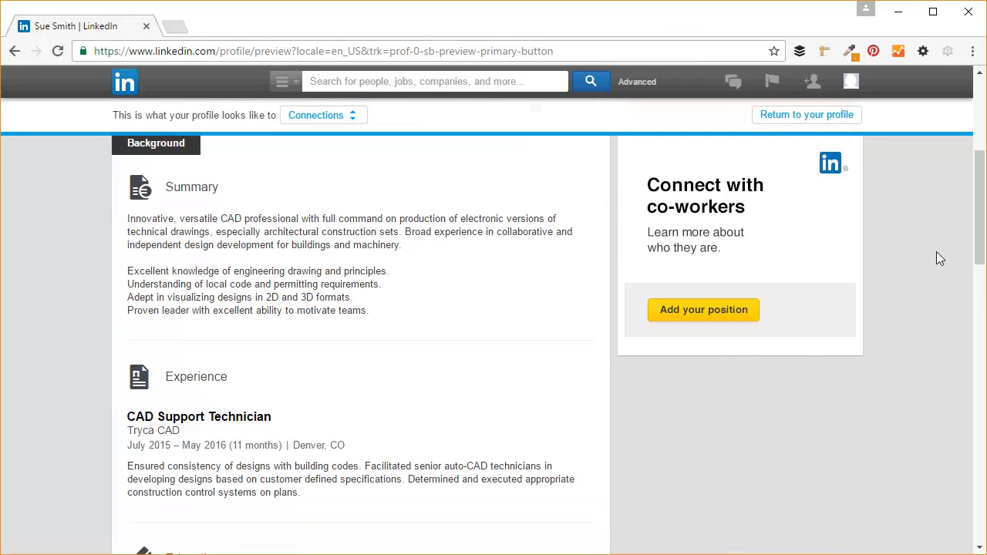
{"action": "scroll", "coordinate": [940, 259], "scroll_direction": "down", "scroll_amount": 3}
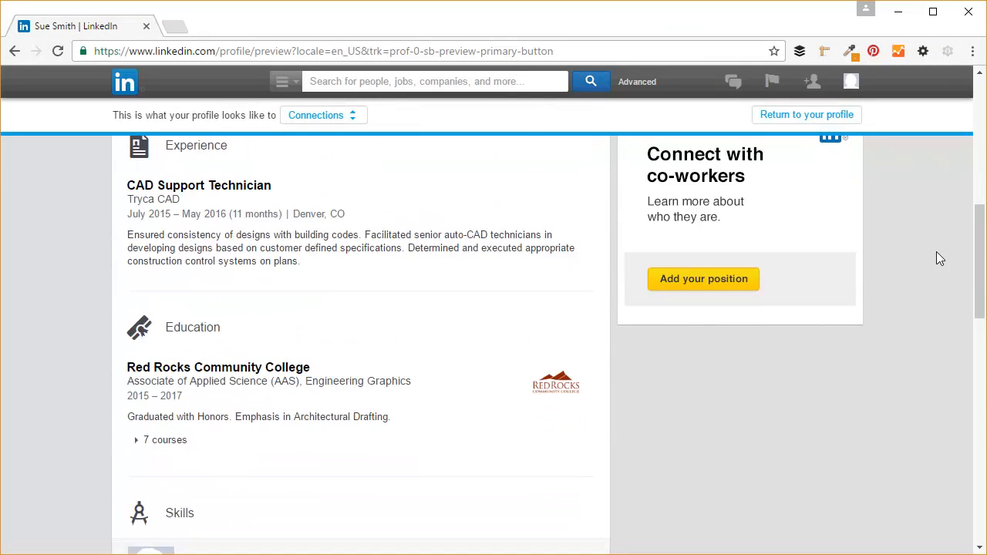
{"action": "scroll", "coordinate": [936, 251], "scroll_direction": "down", "scroll_amount": 2}
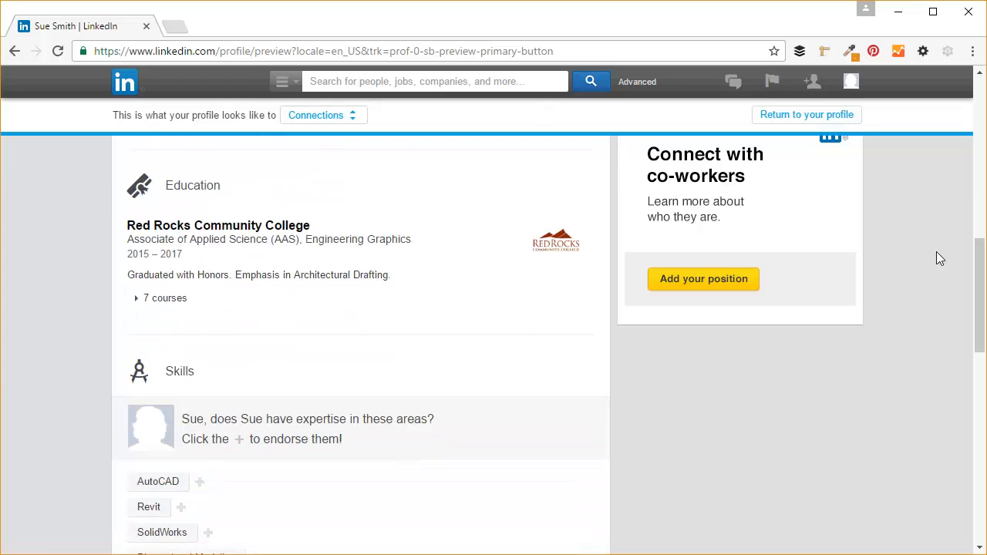
{"action": "left_click", "coordinate": [136, 291]}
Step: Review the skills, courses, recommendations and followed schools in the rest of the profile preview
{"action": "scroll", "coordinate": [782, 412], "scroll_direction": "down", "scroll_amount": 3}
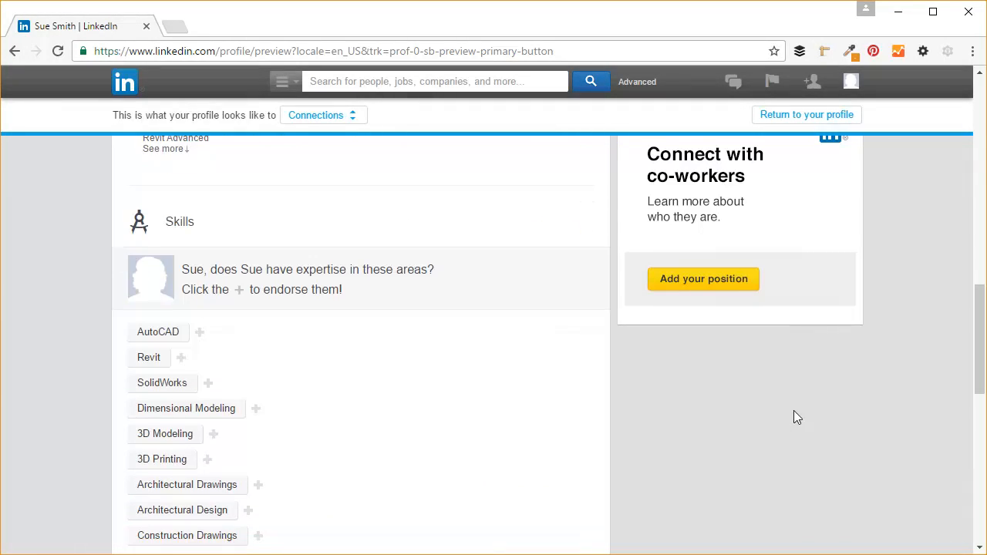
{"action": "scroll", "coordinate": [796, 417], "scroll_direction": "down", "scroll_amount": 1}
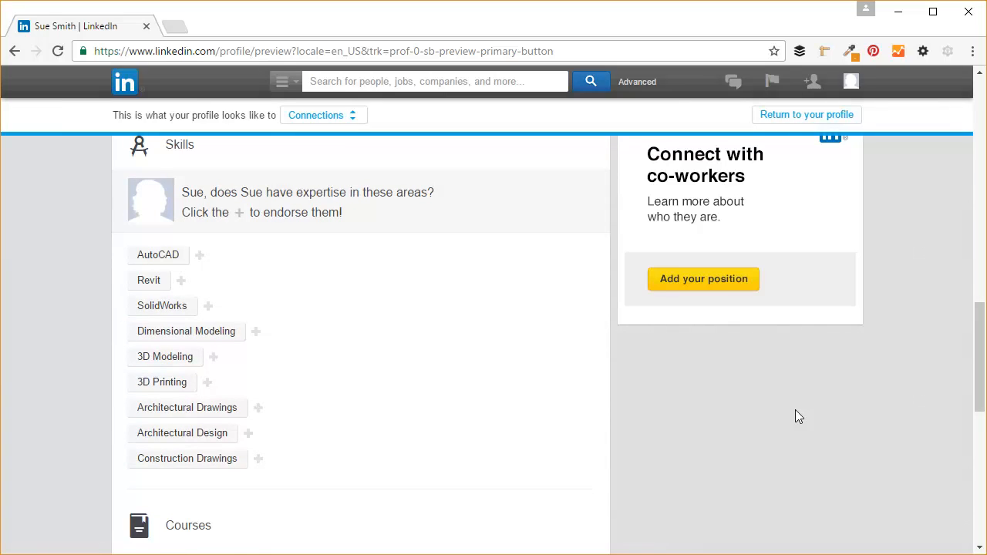
{"action": "scroll", "coordinate": [796, 411], "scroll_direction": "down", "scroll_amount": 5}
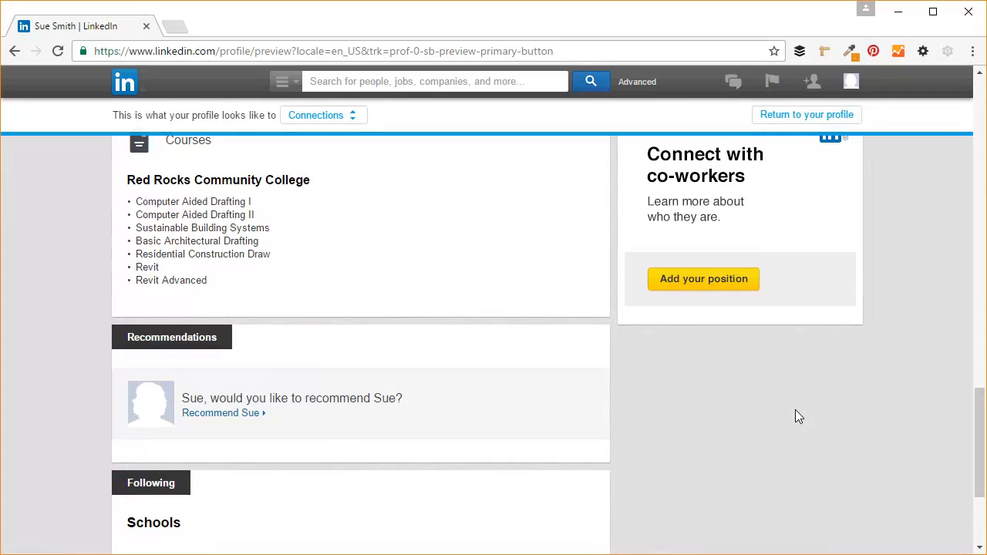
{"action": "scroll", "coordinate": [798, 417], "scroll_direction": "down", "scroll_amount": 3}
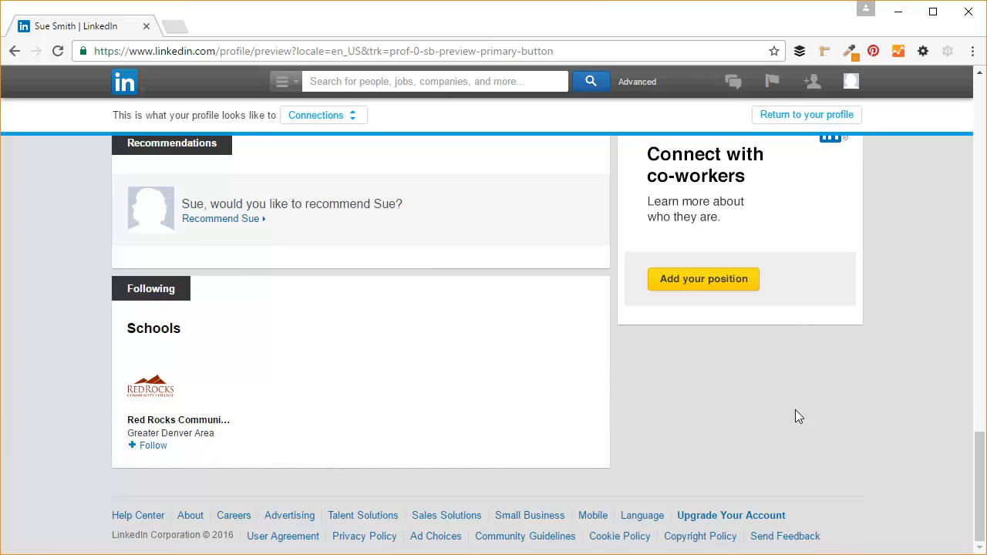
{"action": "scroll", "coordinate": [796, 411], "scroll_direction": "up", "scroll_amount": 15}
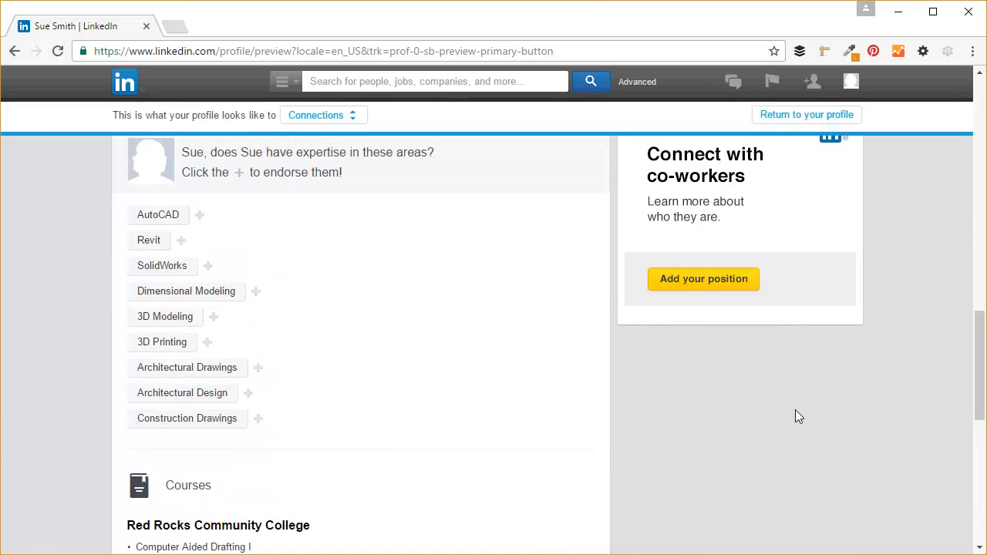
{"action": "scroll", "coordinate": [796, 416], "scroll_direction": "up", "scroll_amount": 2}
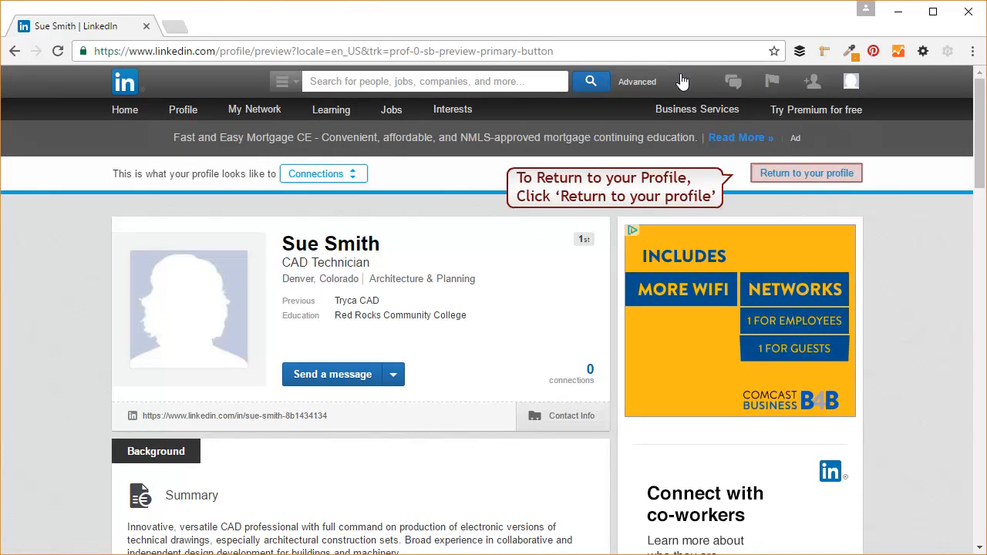
Step: Leave the preview to return to the editable profile, and sign out of the account
{"action": "left_click", "coordinate": [775, 177]}
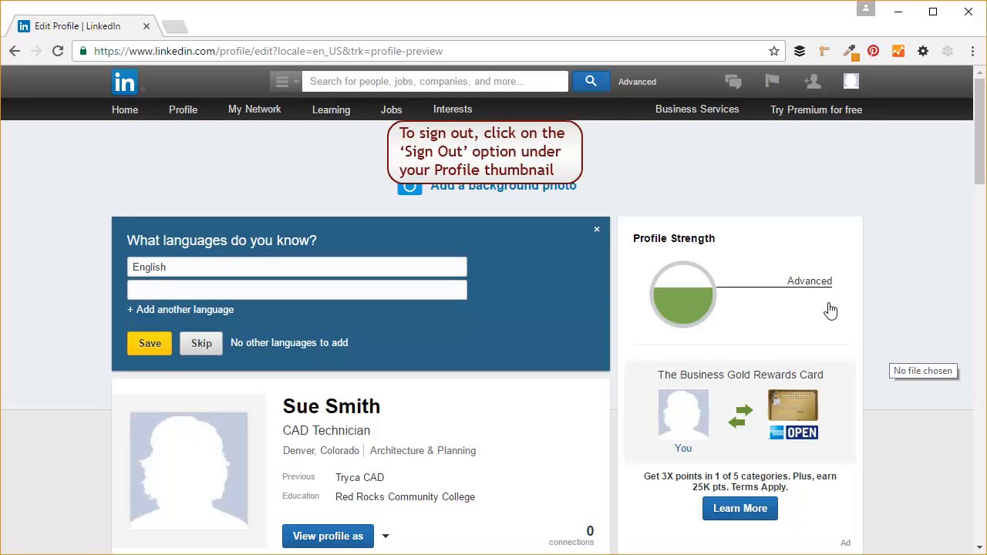
{"action": "mouse_move", "coordinate": [851, 81]}
{"action": "left_click", "coordinate": [737, 137]}
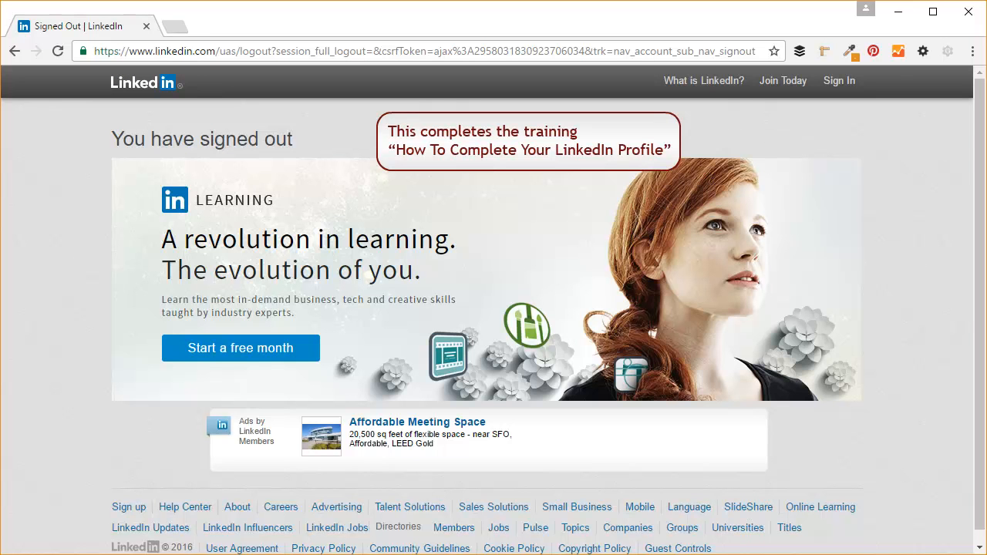